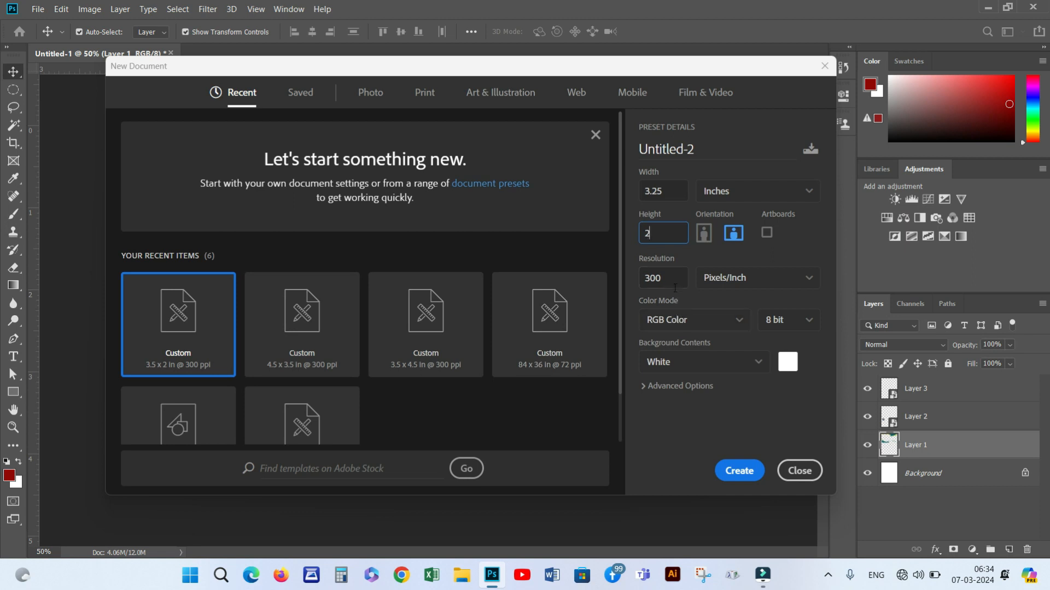
Set the new document to 300 ppi and create the 3.25 × 2 inch card
double_click(674, 280)
text(300)
click(740, 471)
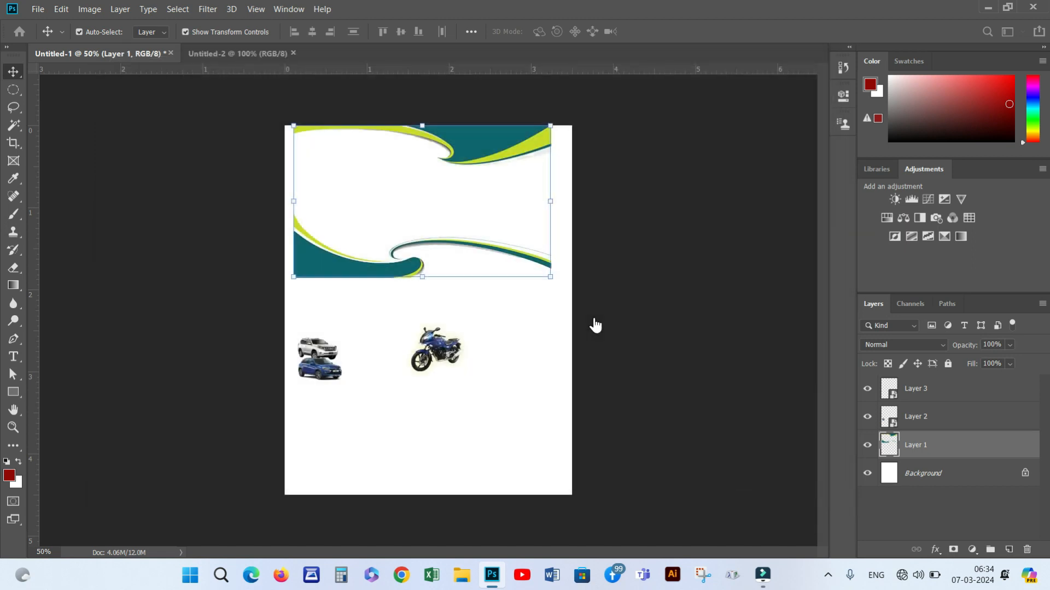
Drag the teal-and-yellow wave banner layer from Untitled-1 into the new card
click(113, 54)
drag(481, 143, 333, 230)
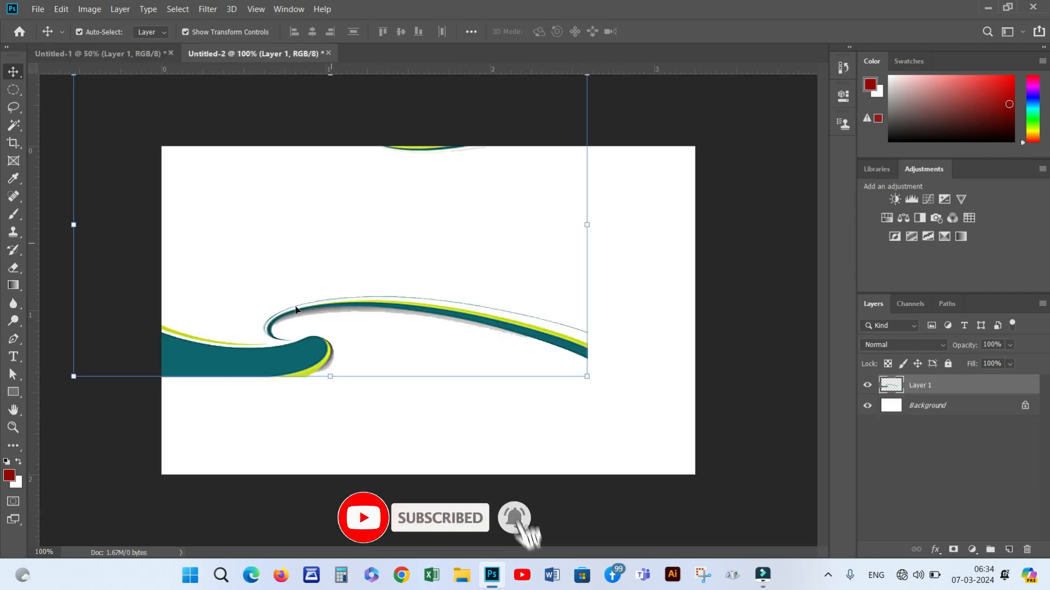
drag(307, 379, 391, 437)
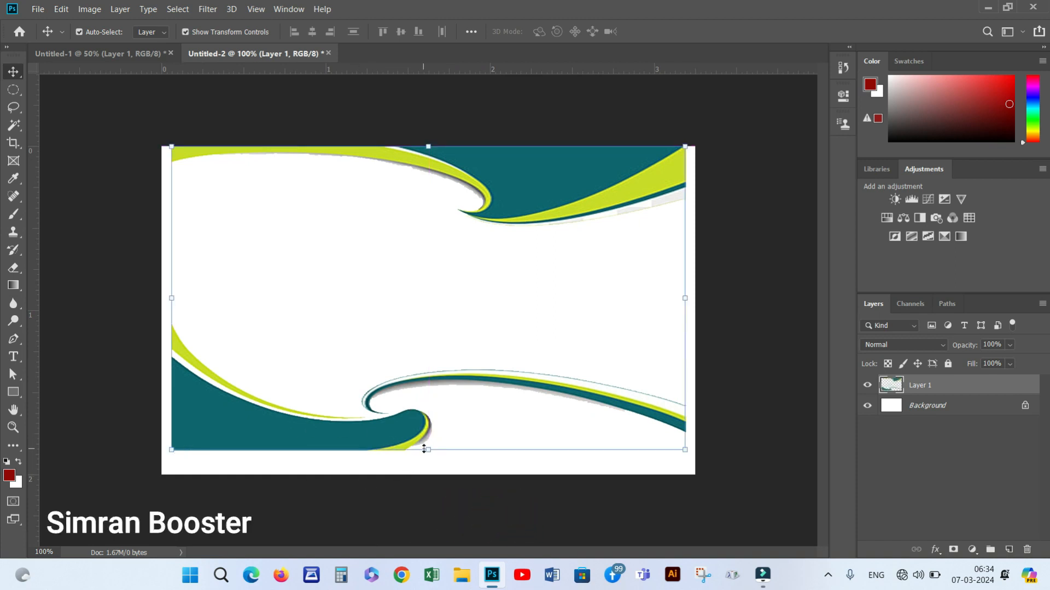
Stretch the wave banner to the card's bottom, left and right edges
mouse_move(425, 450)
mouse_down()
mouse_move(428, 474)
mouse_move(419, 466)
mouse_up()
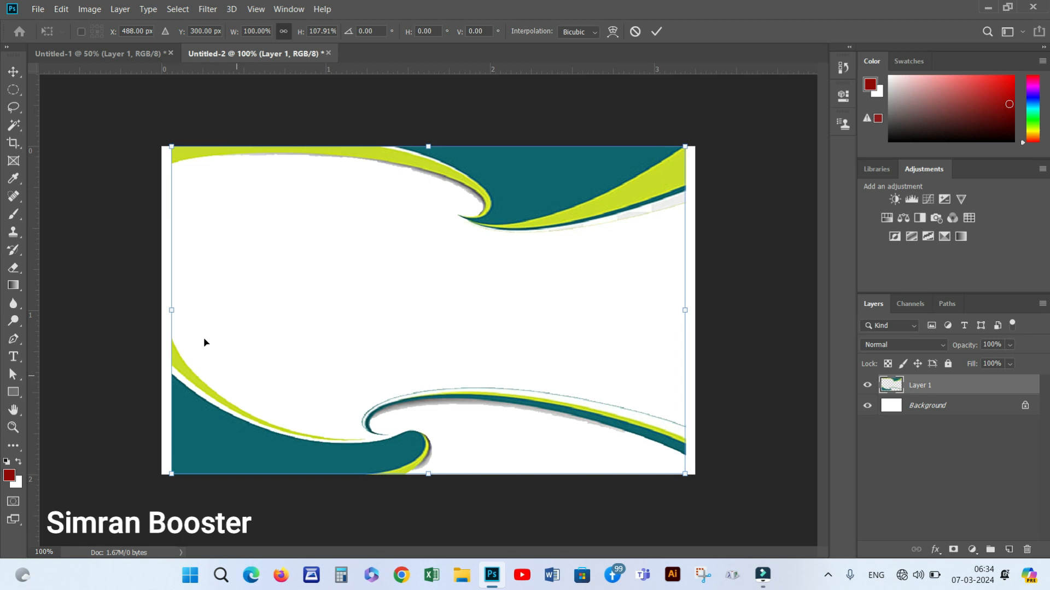
drag(173, 316, 163, 311)
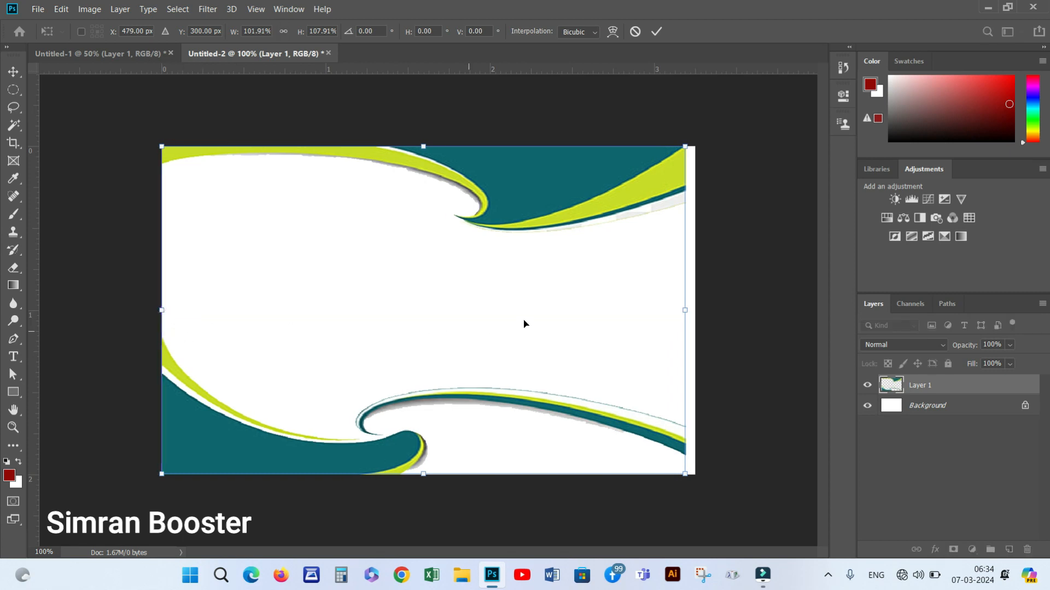
drag(685, 310, 694, 308)
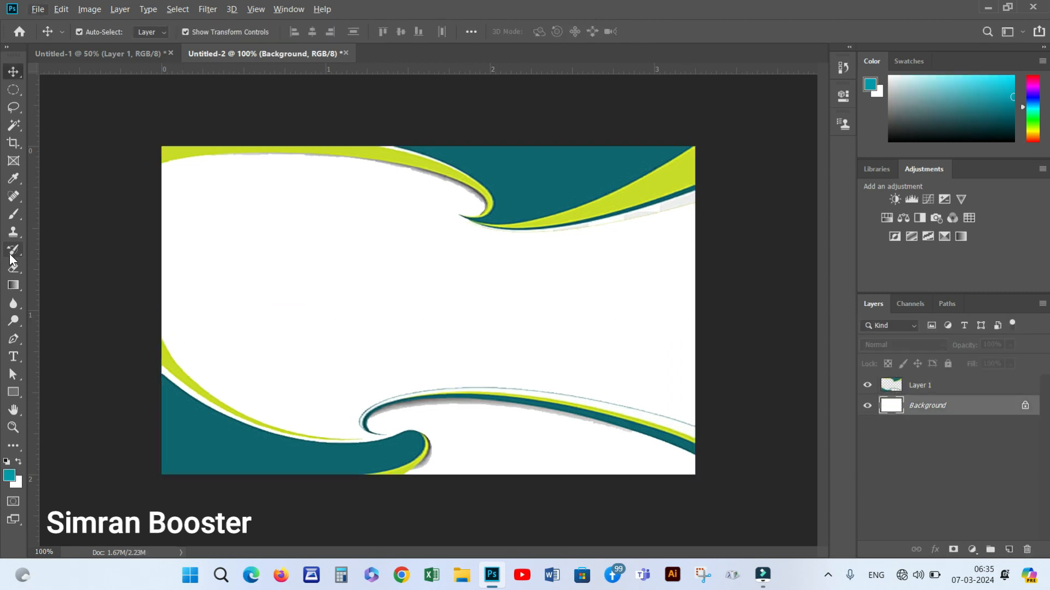
Fill the card's background layer with teal and deselect the layers
key(alt+BackSpace)
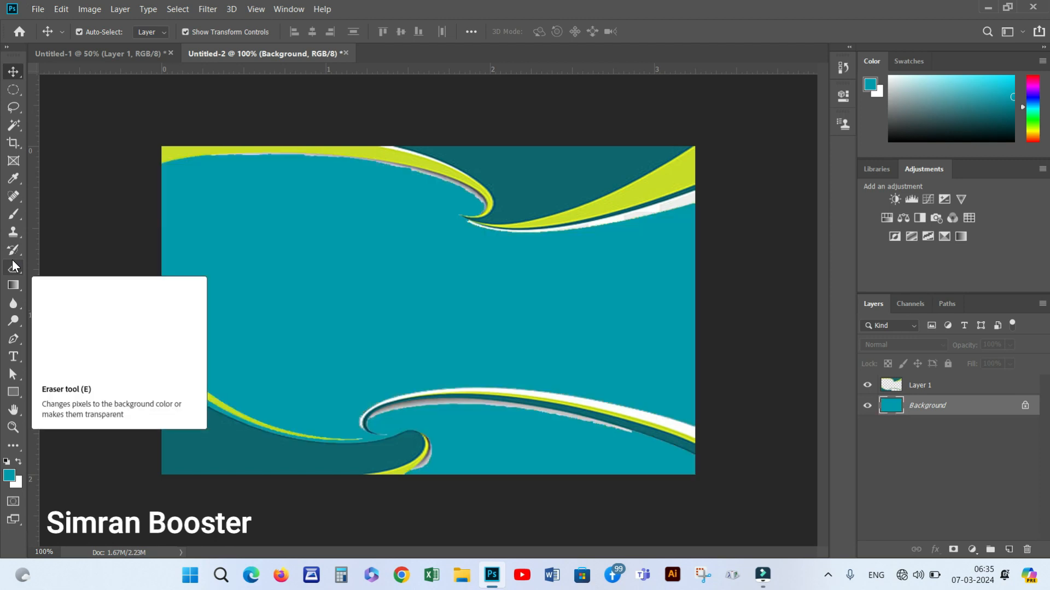
click(439, 124)
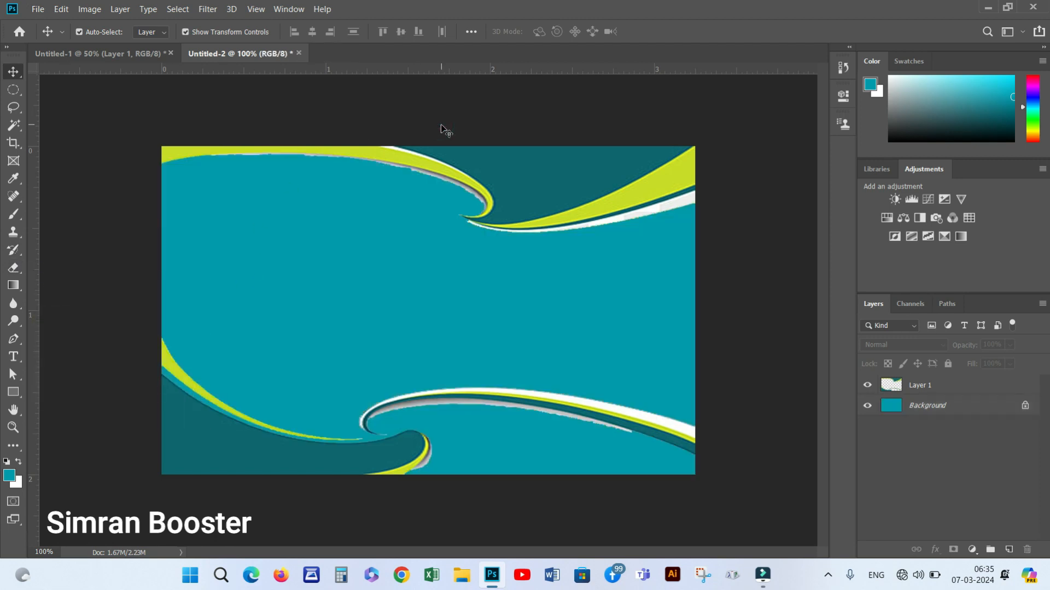
click(129, 55)
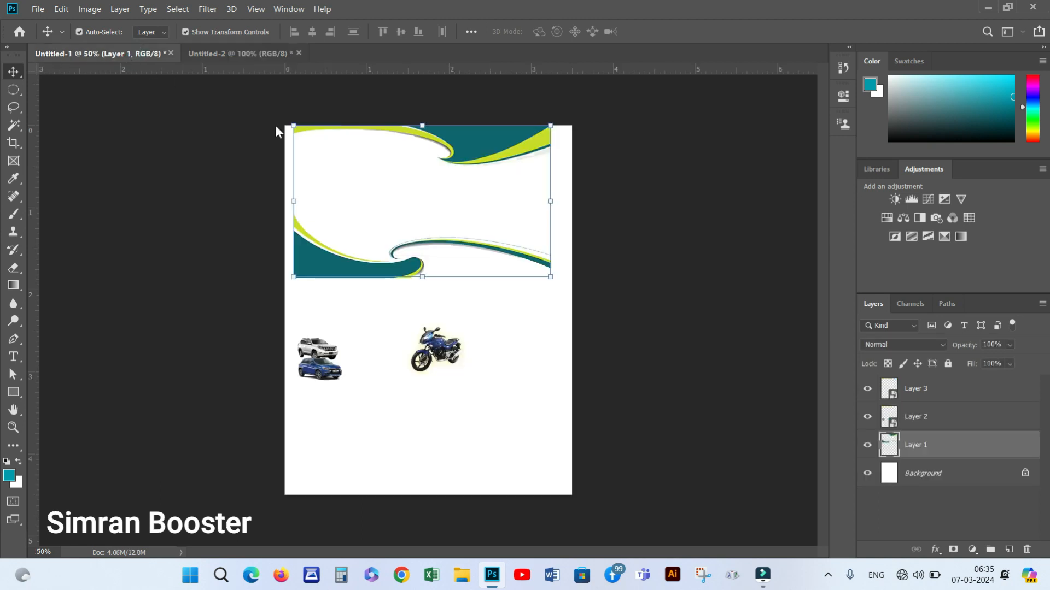
Drag the blue motorbike to the card's lower right and the two cars to its left side
click(444, 343)
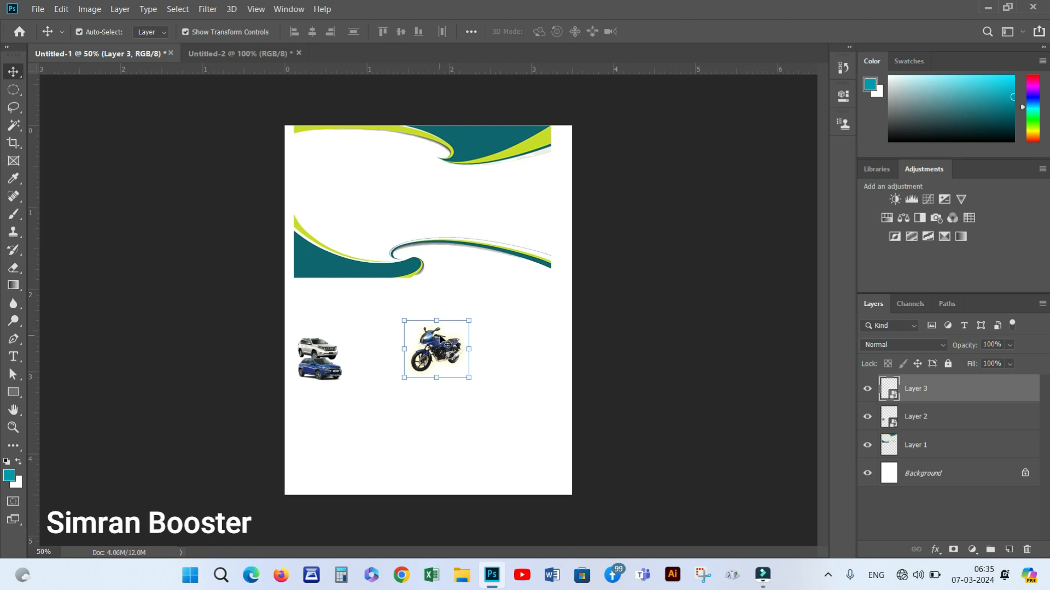
drag(443, 348, 654, 358)
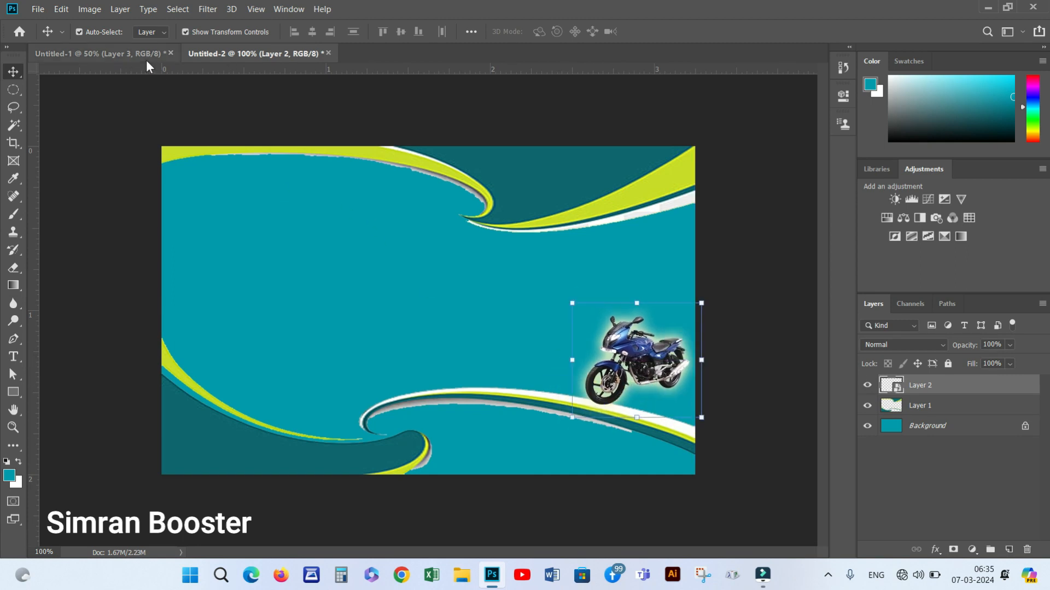
click(123, 54)
click(331, 361)
drag(331, 361, 260, 179)
mouse_move(220, 326)
mouse_down()
mouse_move(246, 316)
mouse_move(245, 340)
mouse_move(228, 316)
mouse_up()
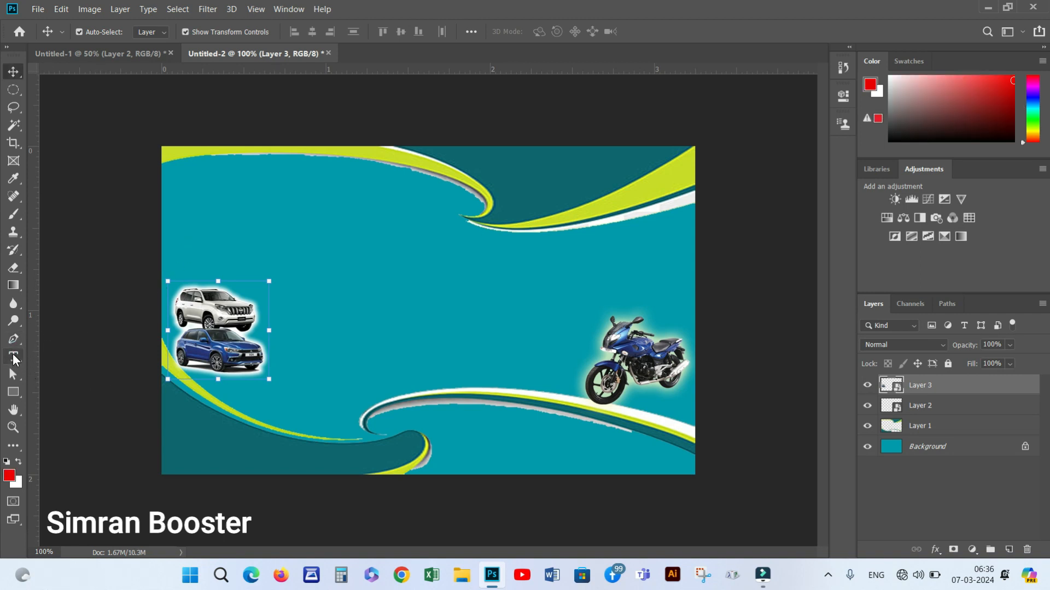
Add a red text line and move it down onto the card
click(13, 357)
click(263, 255)
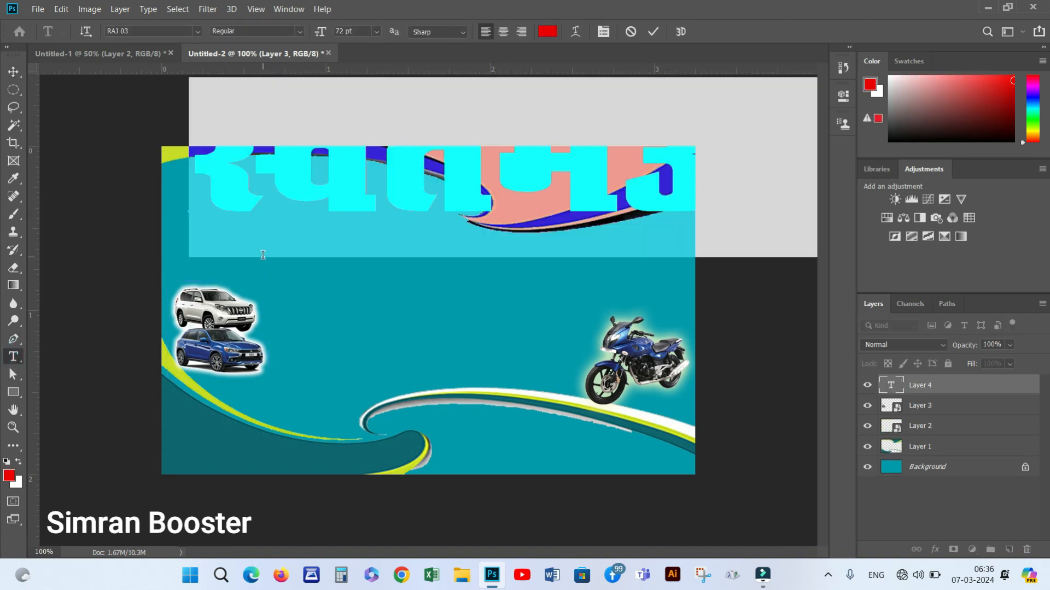
click(14, 71)
drag(269, 209, 258, 314)
Scale the red headline down and place it across the card above the cars
key(ctrl+t)
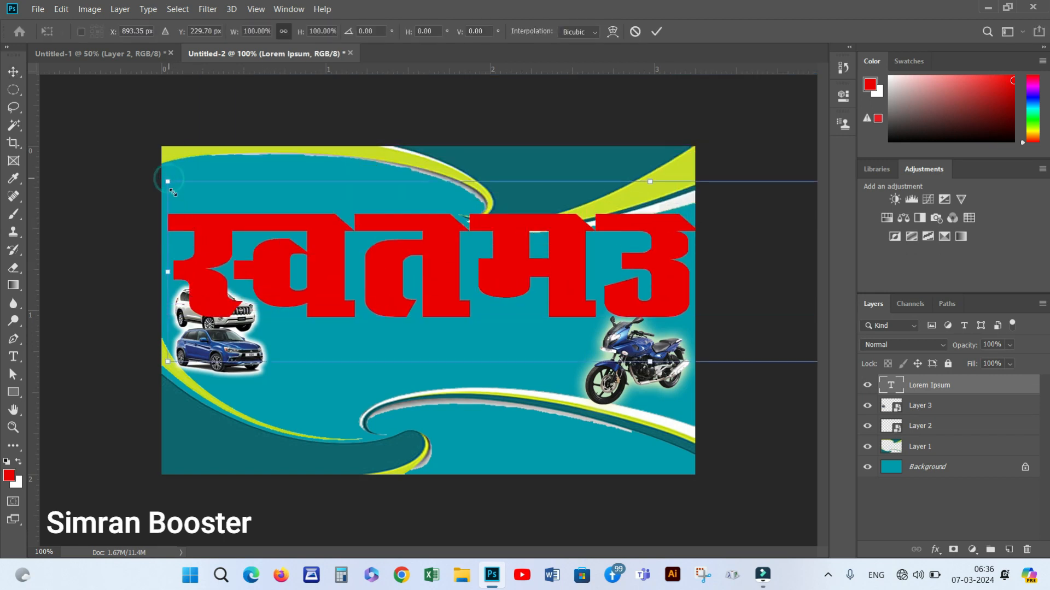
drag(168, 181, 321, 227)
drag(407, 266, 188, 241)
drag(96, 204, 186, 225)
drag(270, 244, 276, 250)
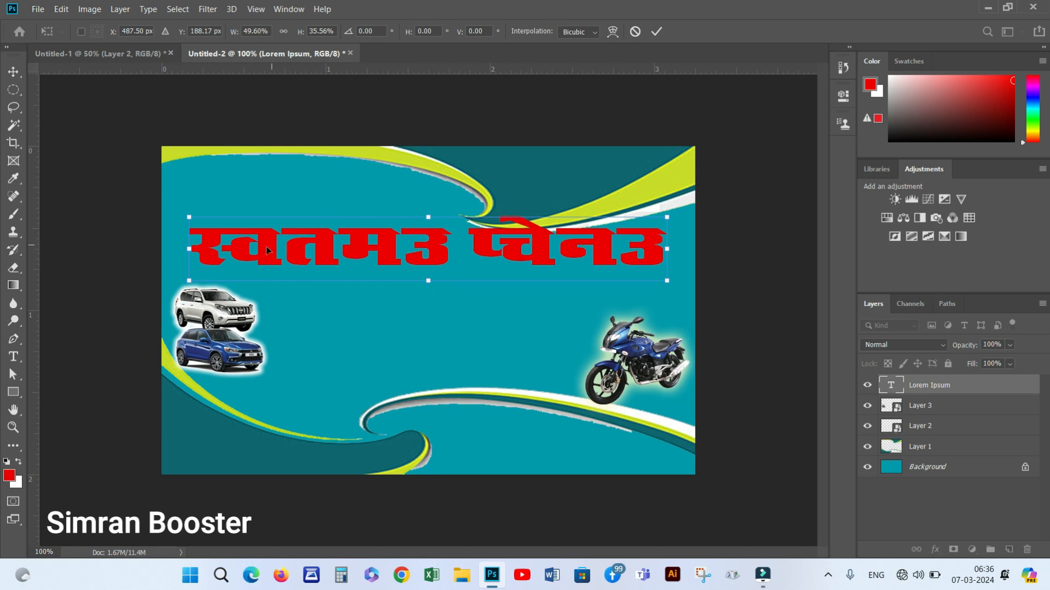
Select all of the headline's text for editing
click(14, 356)
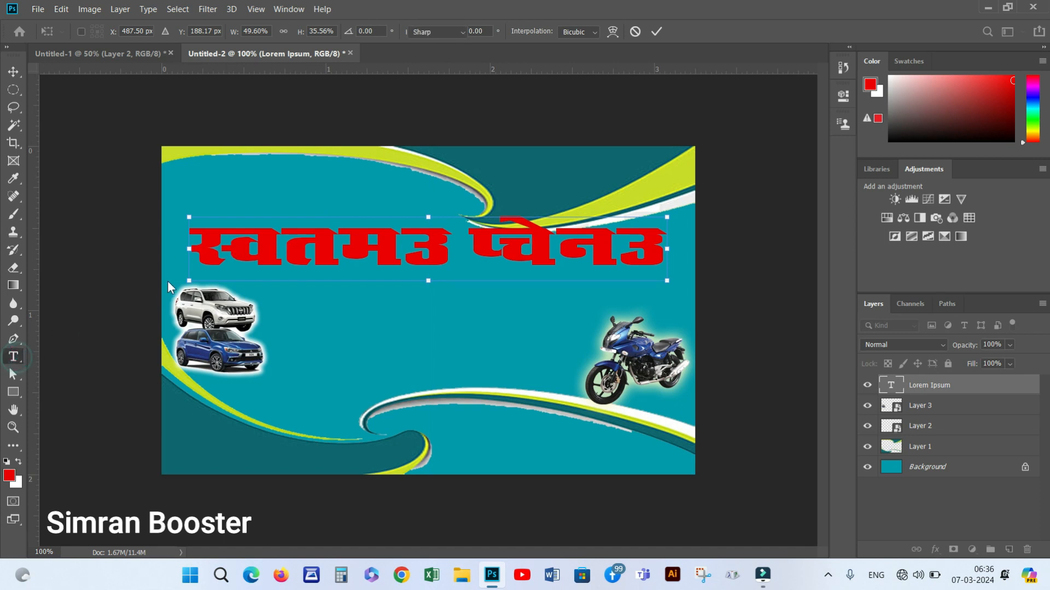
click(193, 241)
drag(244, 250, 710, 284)
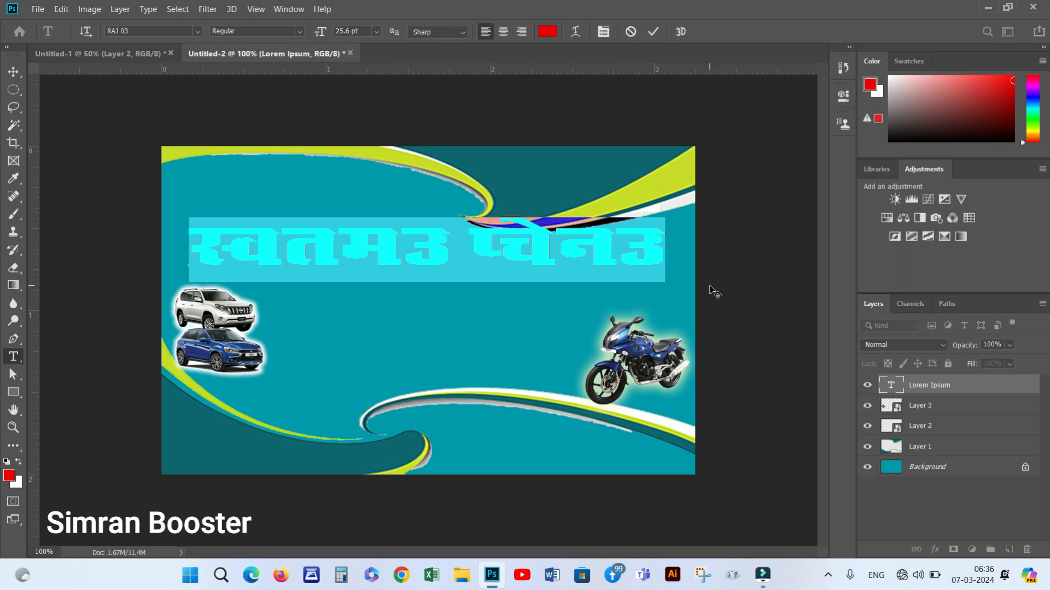
Retype the headline's opening as 'जय माँ दुर्गा', fixing a typo
text(जय ता)
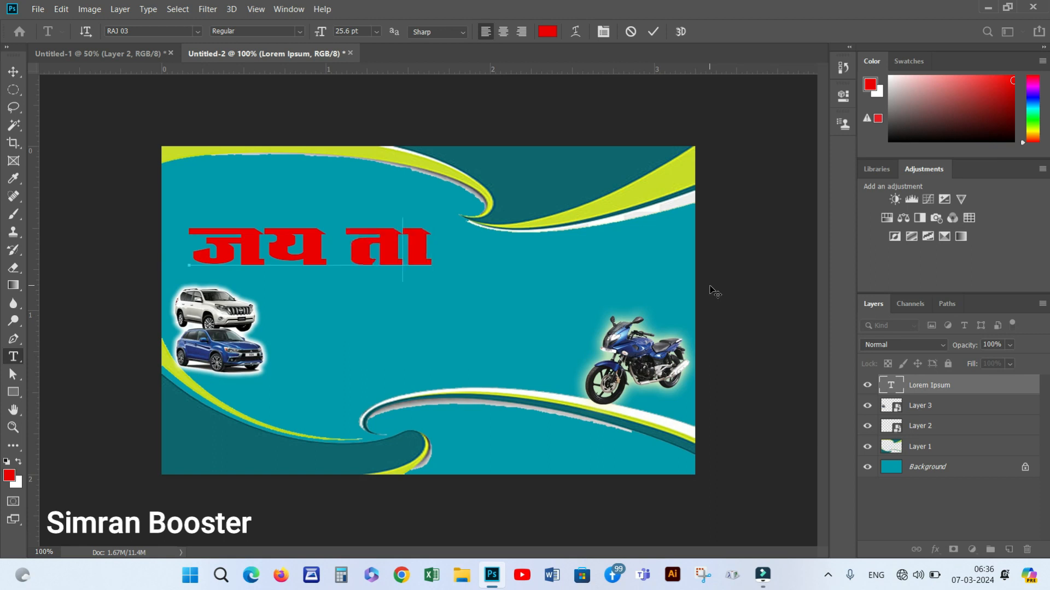
key(BackSpace)
key(BackSpace)
key(BackSpace)
text(माँ)
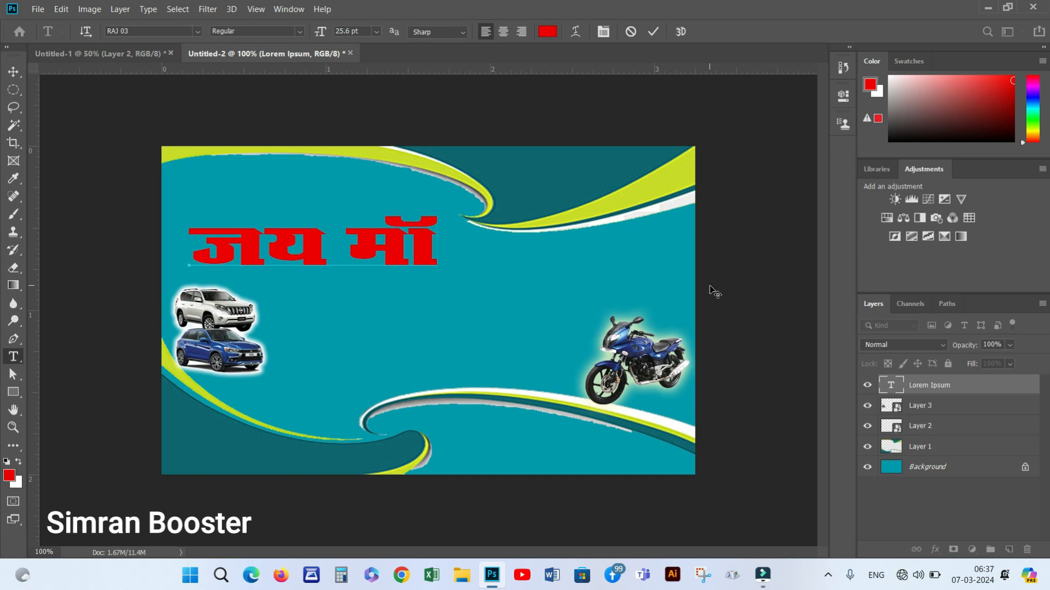
text( दु)
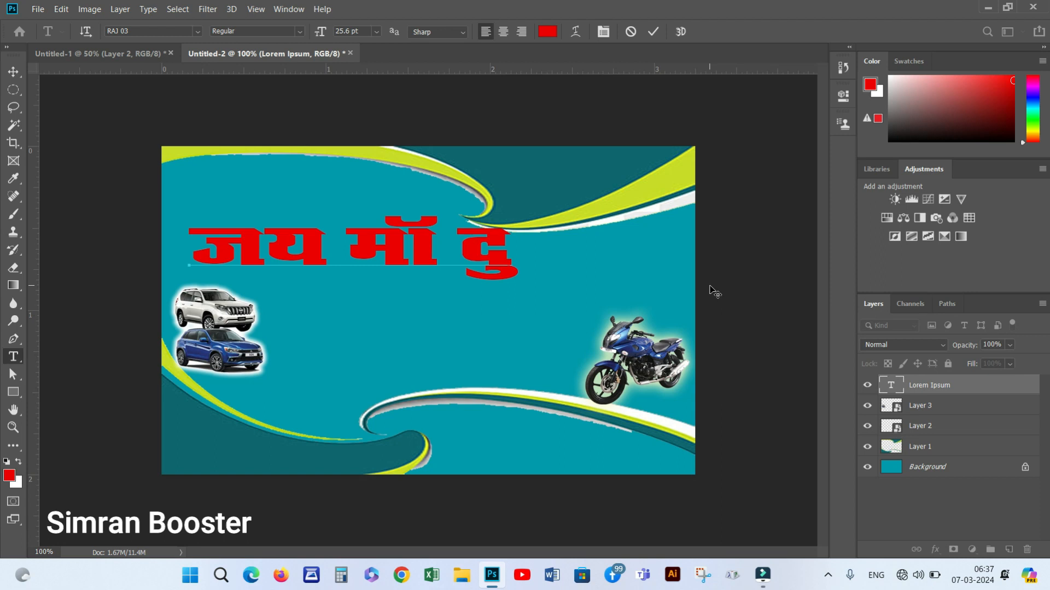
text(गा)
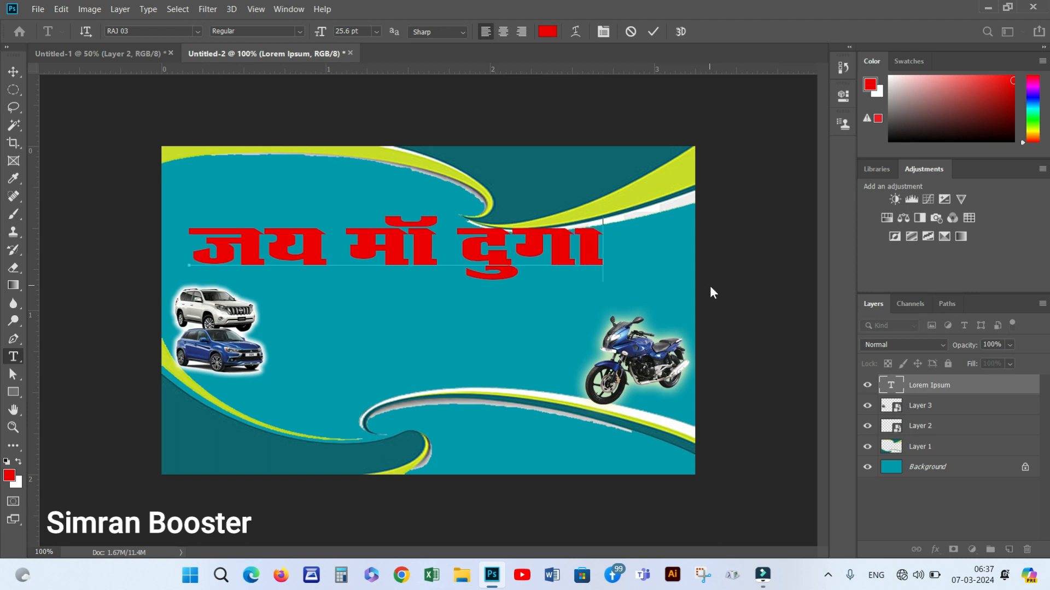
text(र्)
drag(495, 195, 364, 202)
Add the business name so the headline ends in 'ल्यूब्रीकेन्स', then commit
text(ल)
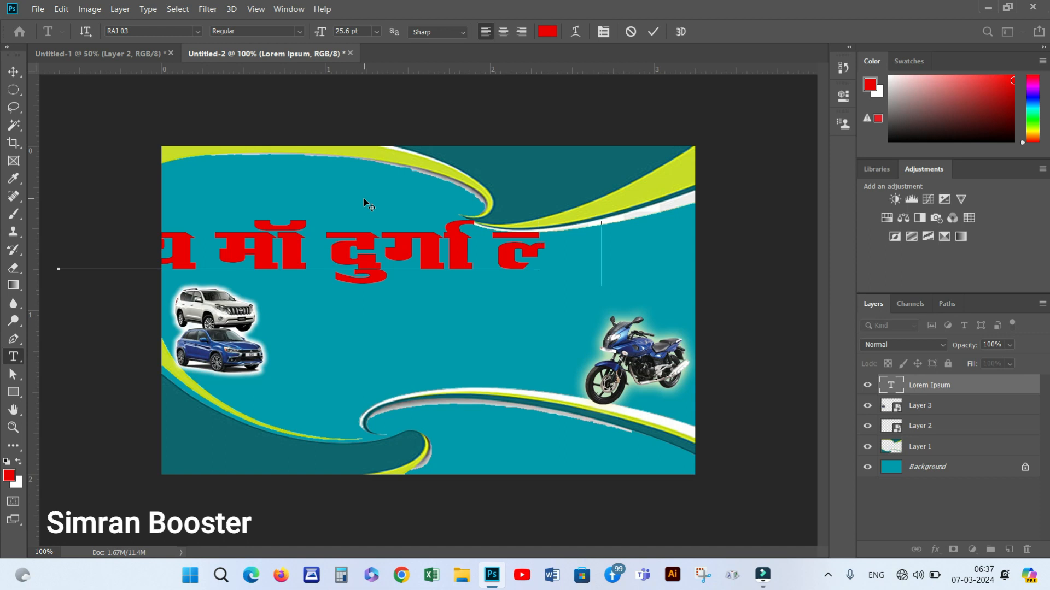
text(्यू)
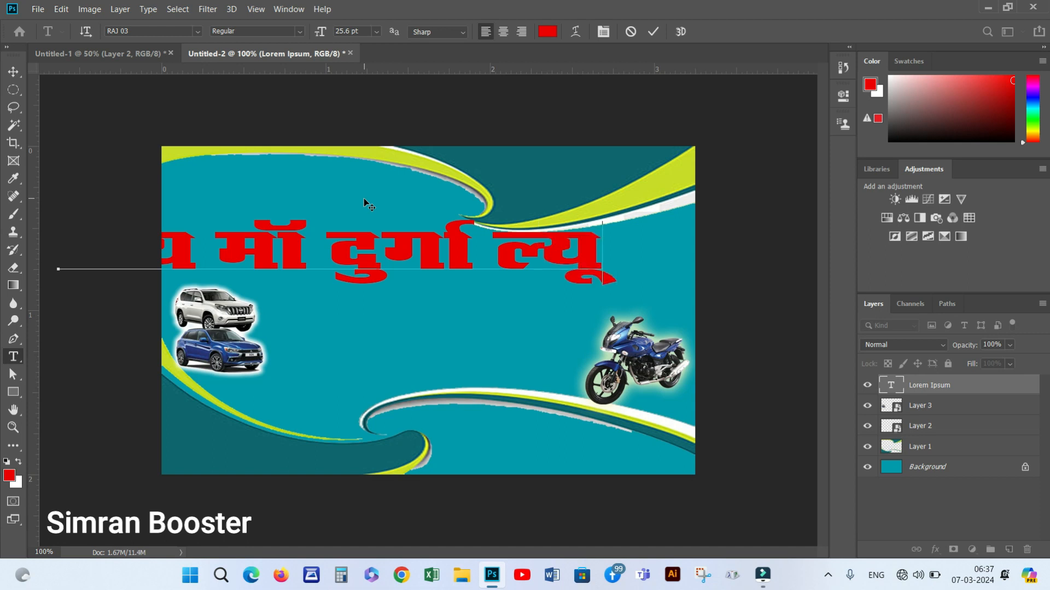
text(ग)
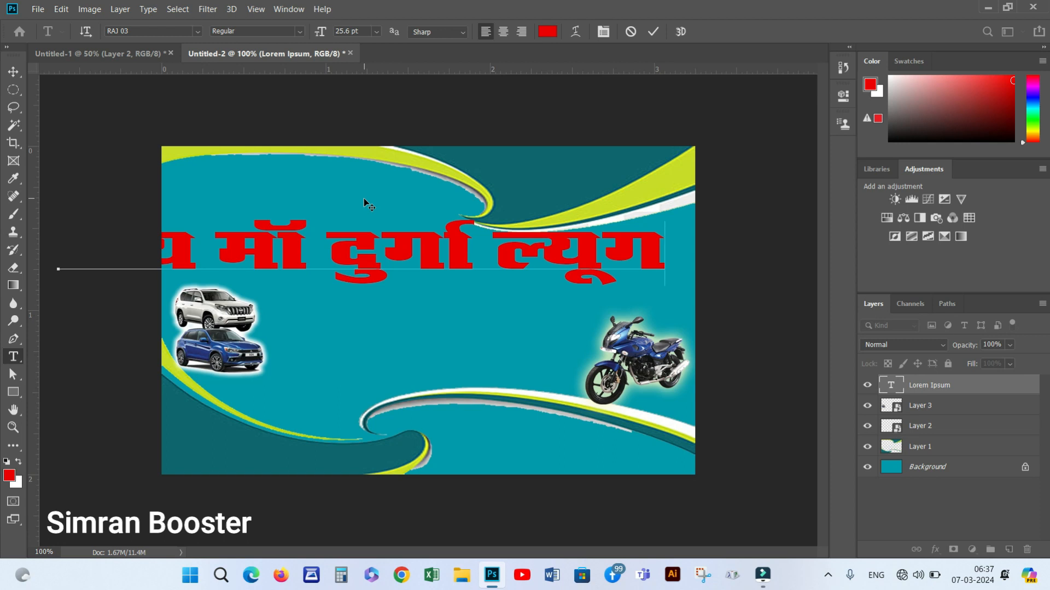
key(BackSpace)
text(ग)
key(BackSpace)
text(ब)
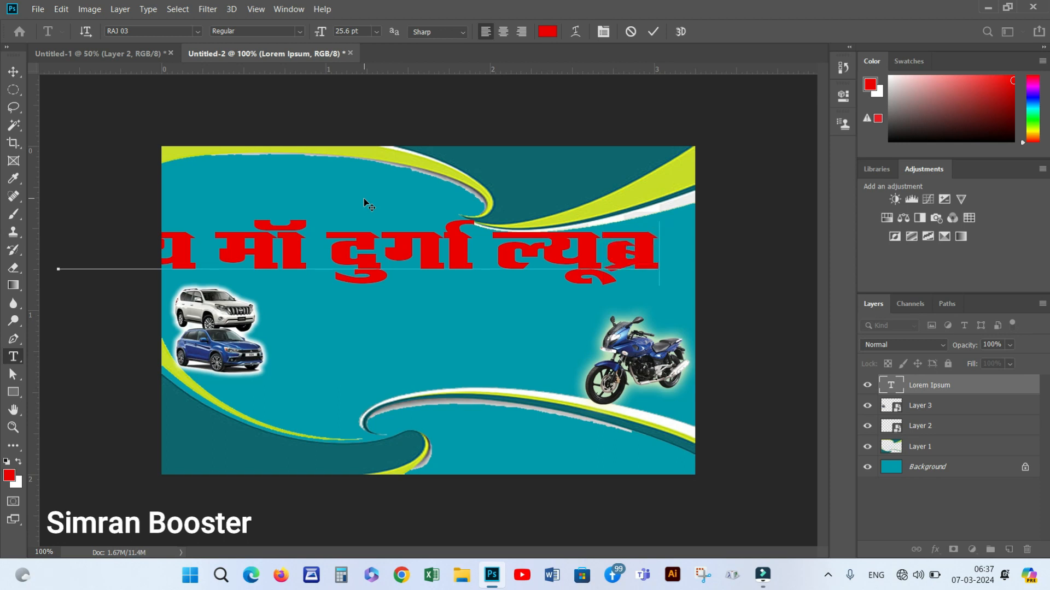
text(ी)
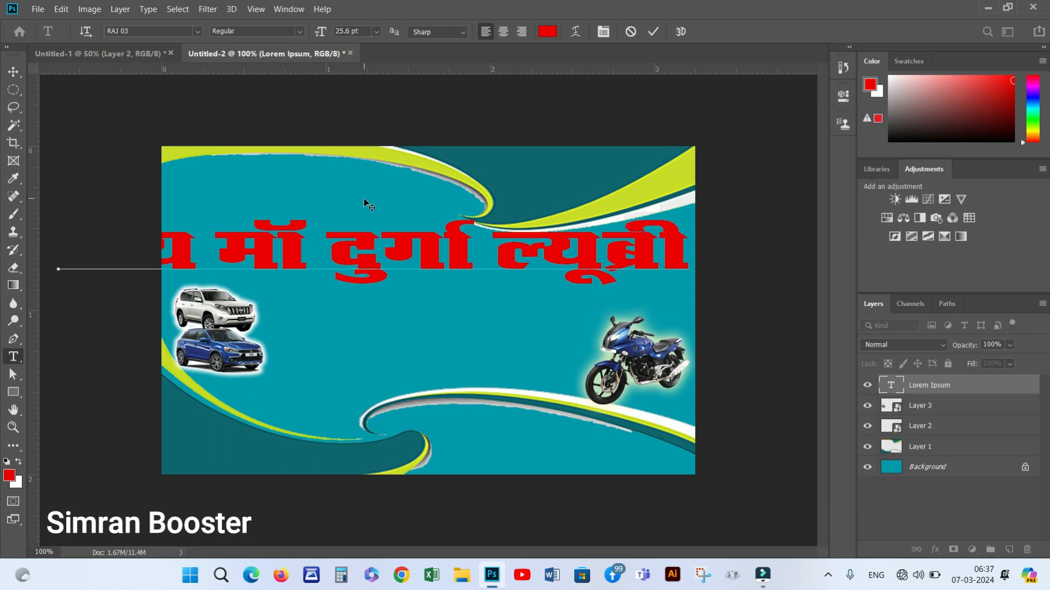
text(केन्)
click(13, 71)
Resize 'जय मॉ दुर्गा ल्यूब्रीकेन्स' to span most of the card's width above the vehicles
click(58, 252)
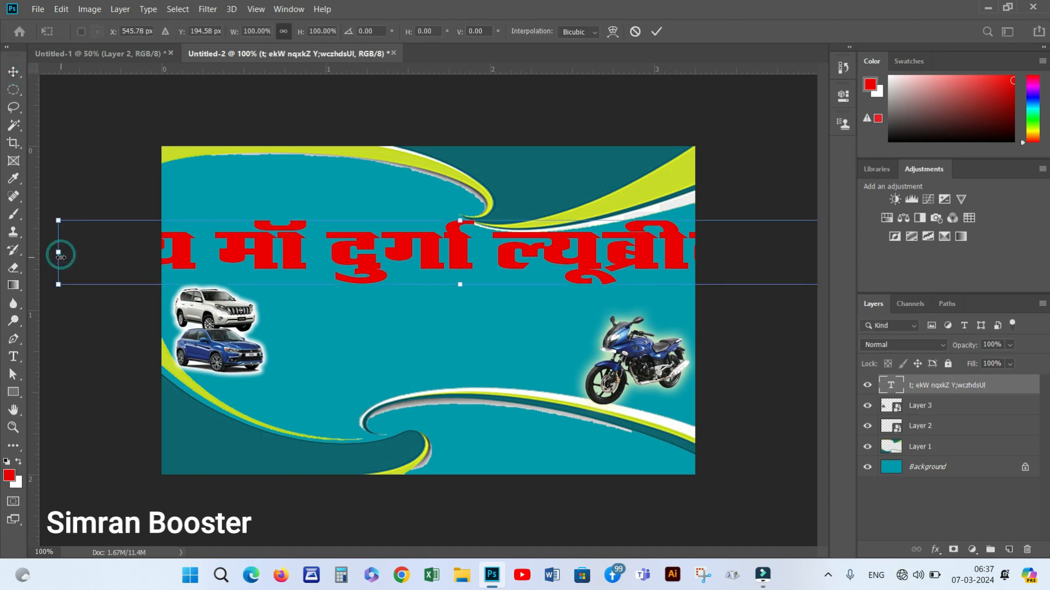
drag(58, 252, 447, 248)
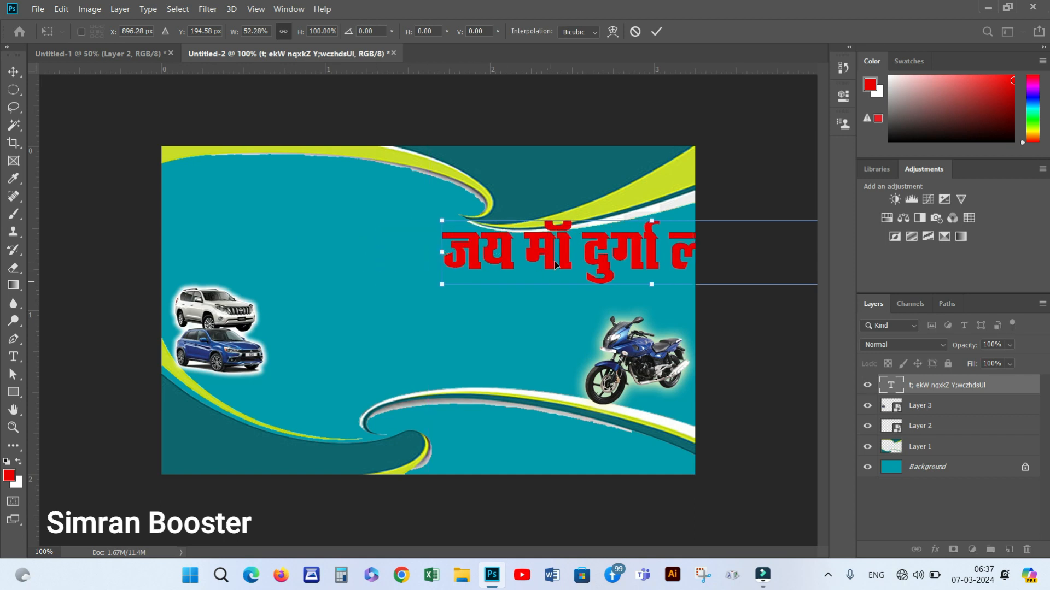
drag(550, 249, 331, 245)
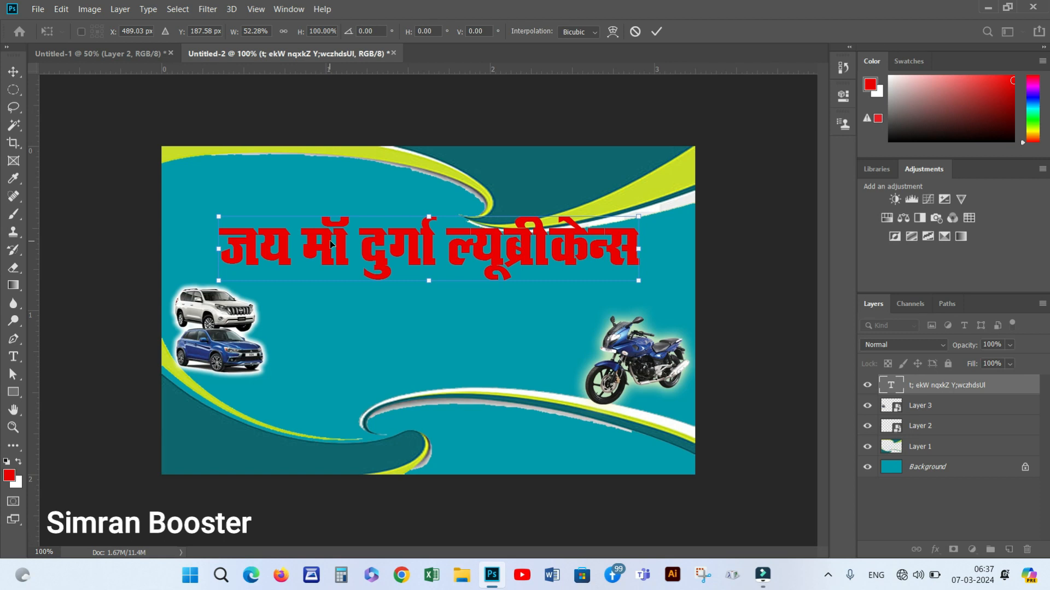
drag(639, 281, 689, 299)
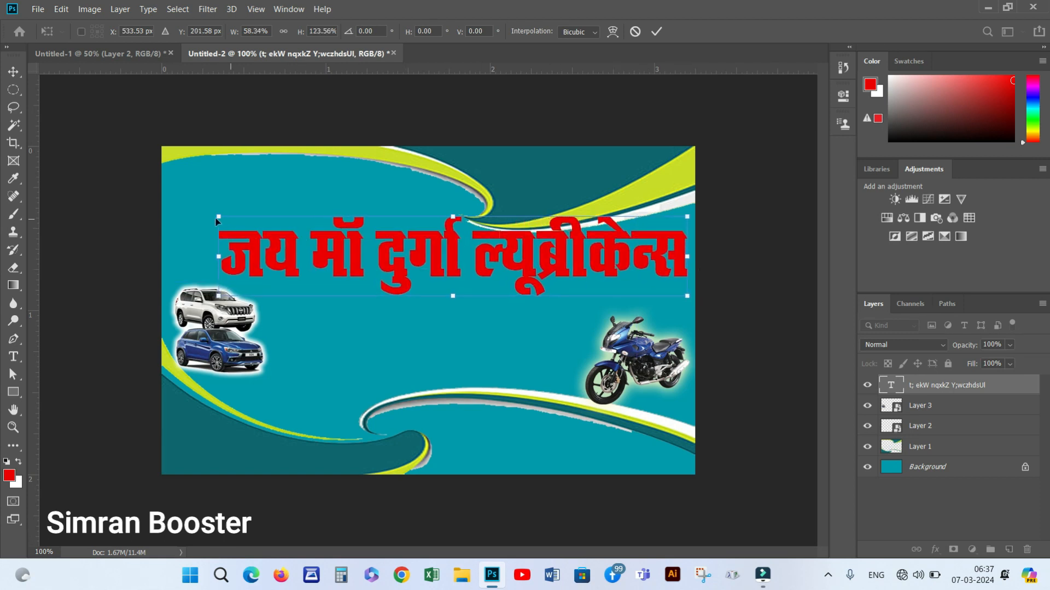
drag(214, 215, 176, 215)
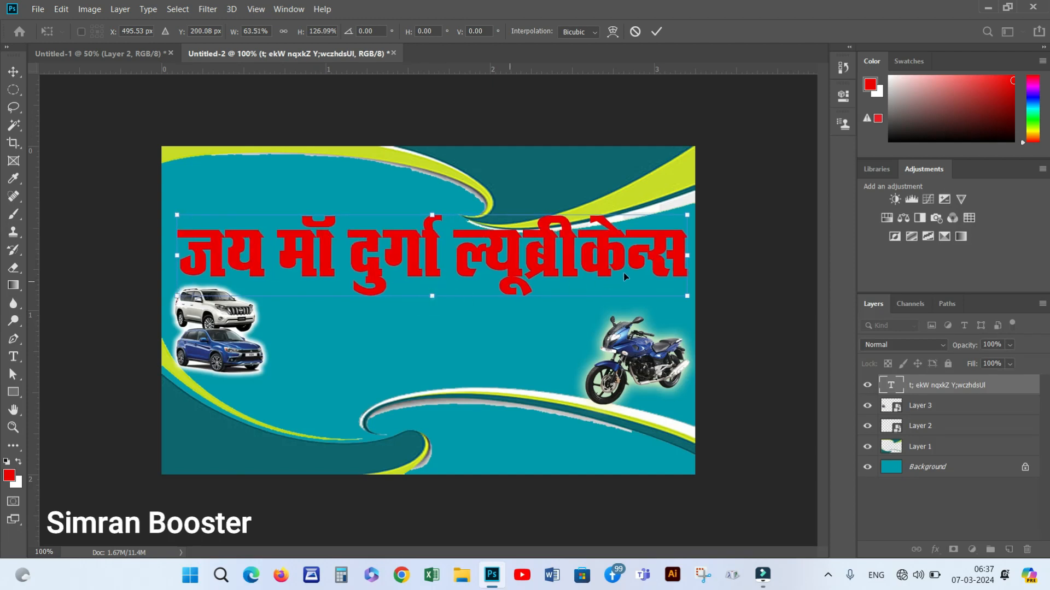
drag(688, 258, 677, 255)
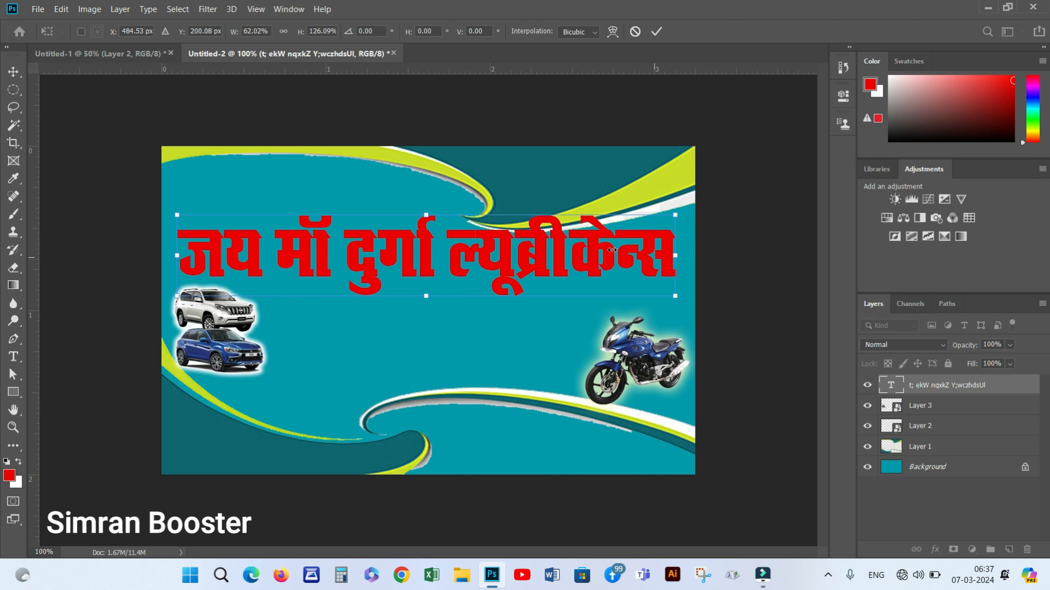
double_click(599, 251)
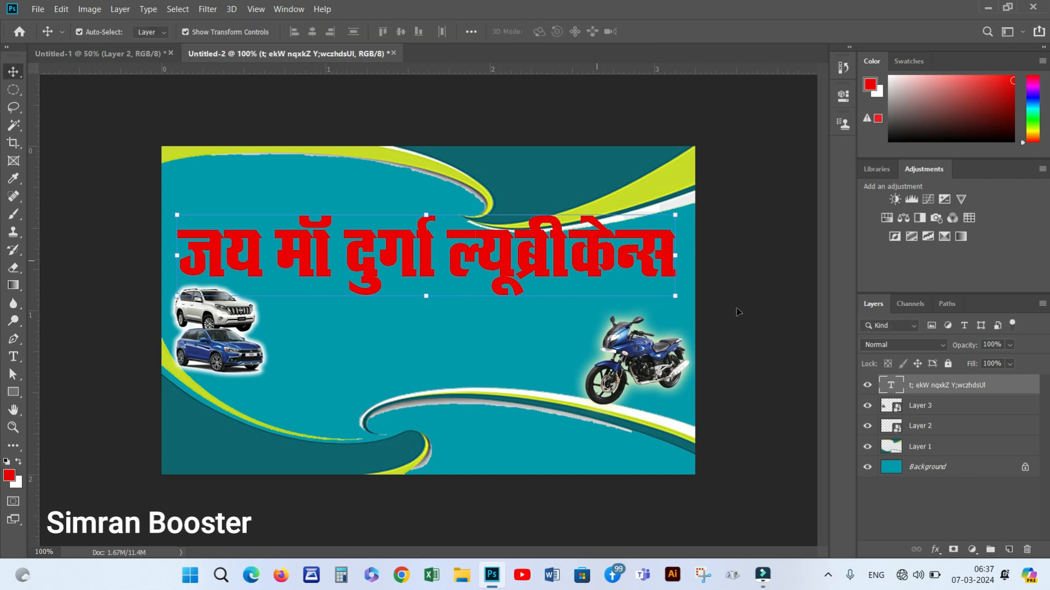
Give the red headline a 5 px white outside stroke through Blending Options
right_click(923, 384)
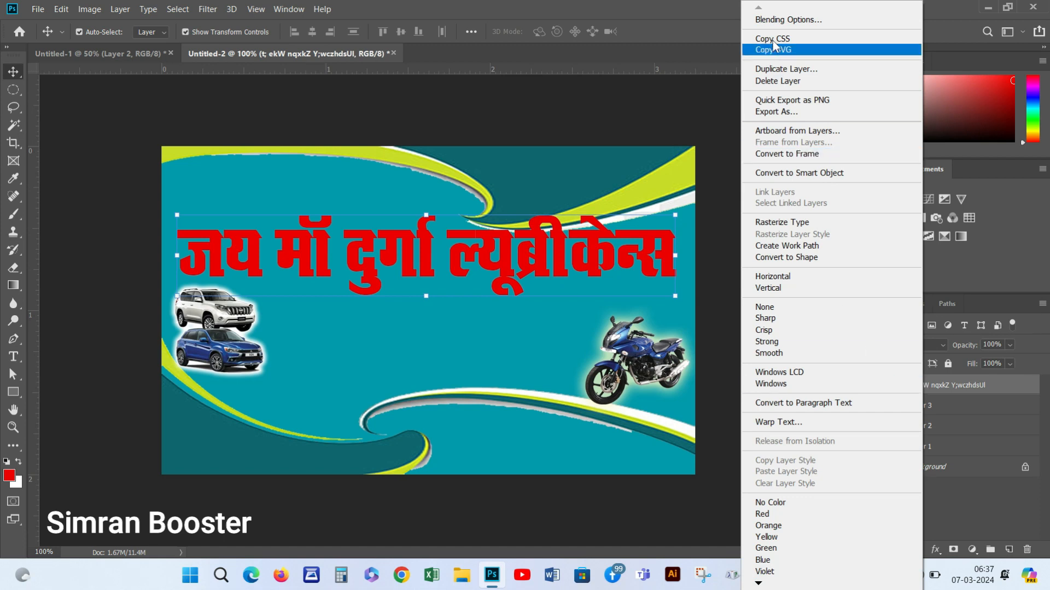
click(769, 22)
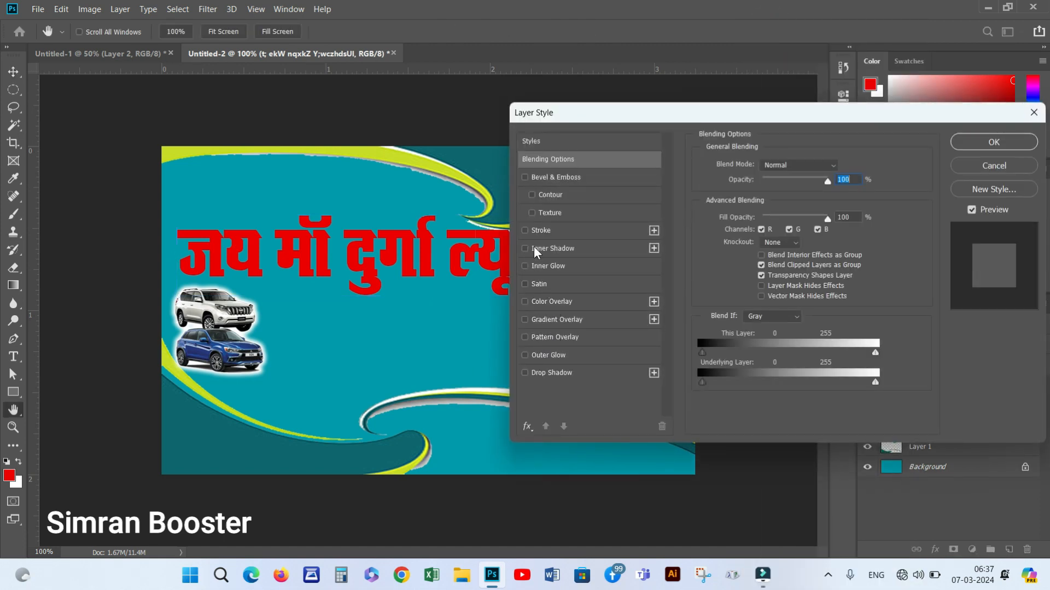
click(526, 231)
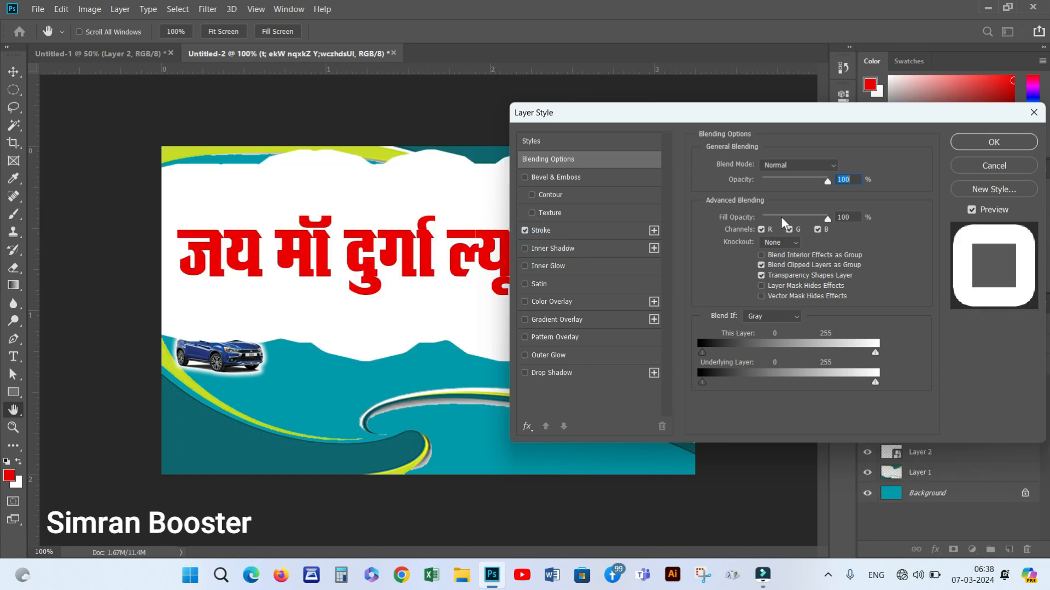
click(580, 230)
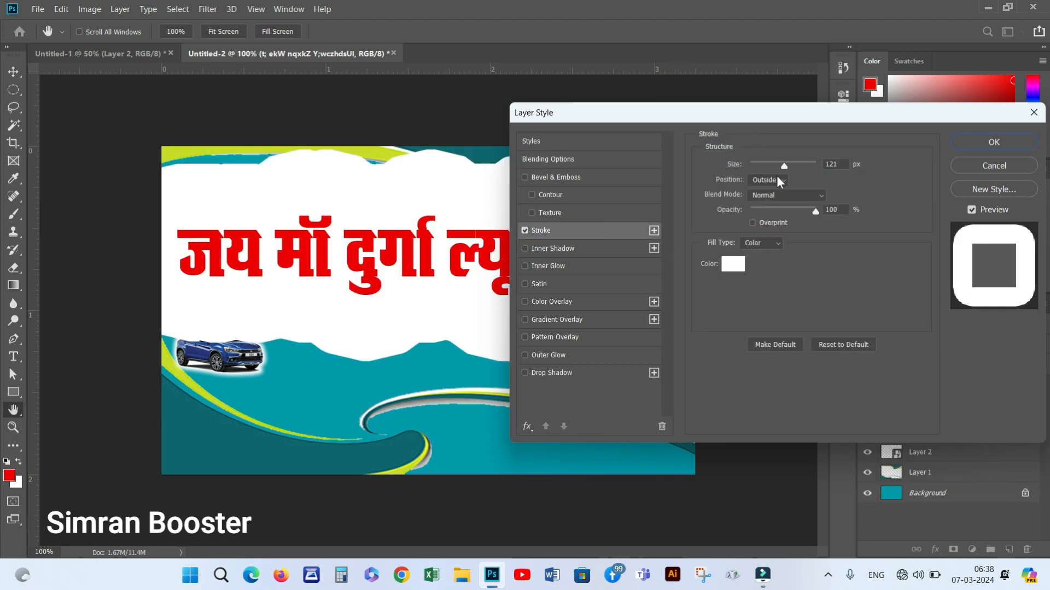
drag(784, 169, 755, 169)
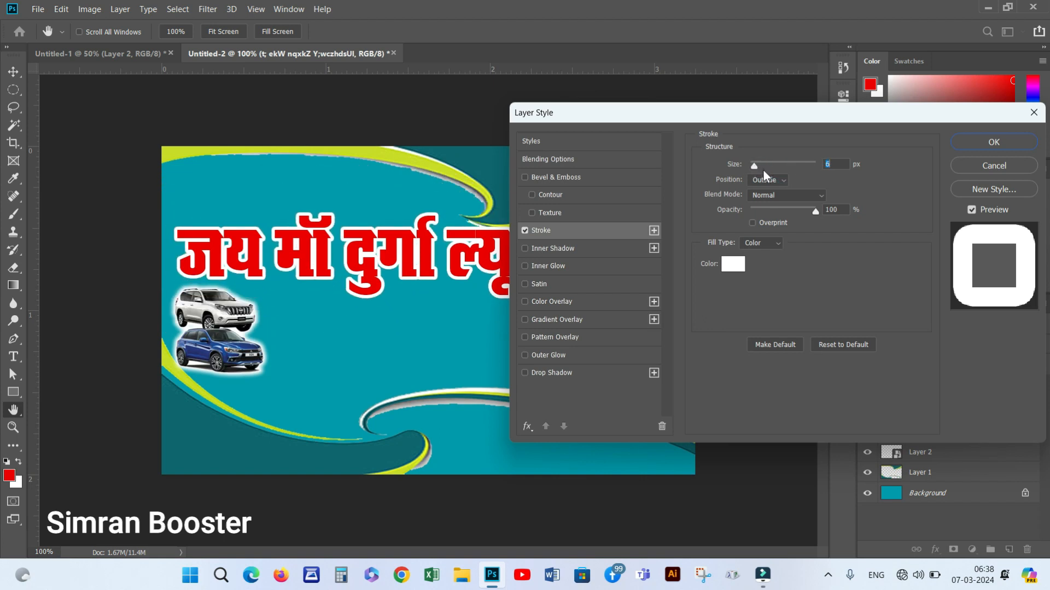
text(5)
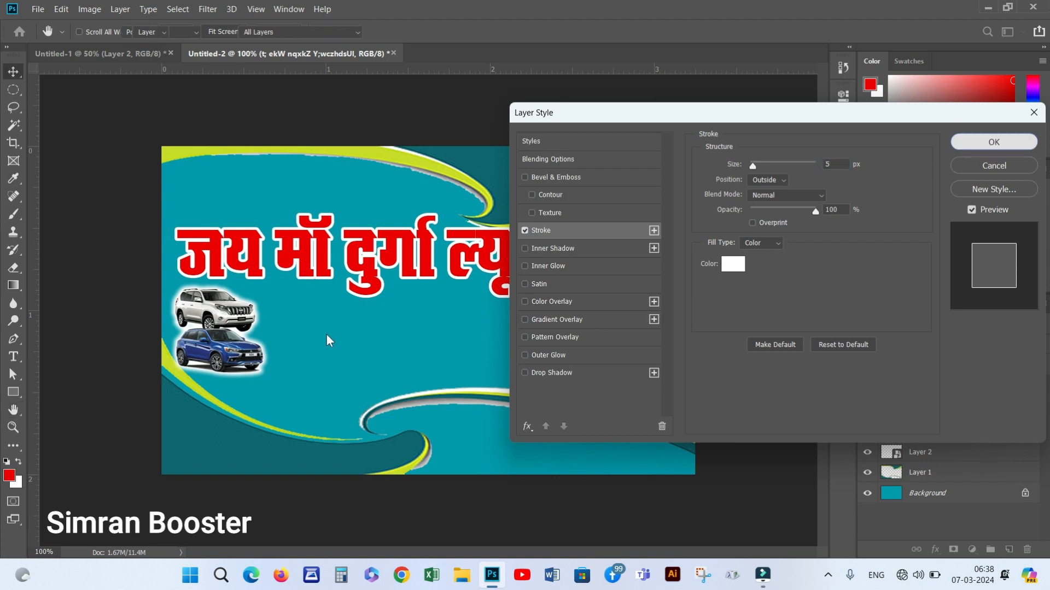
key(Return)
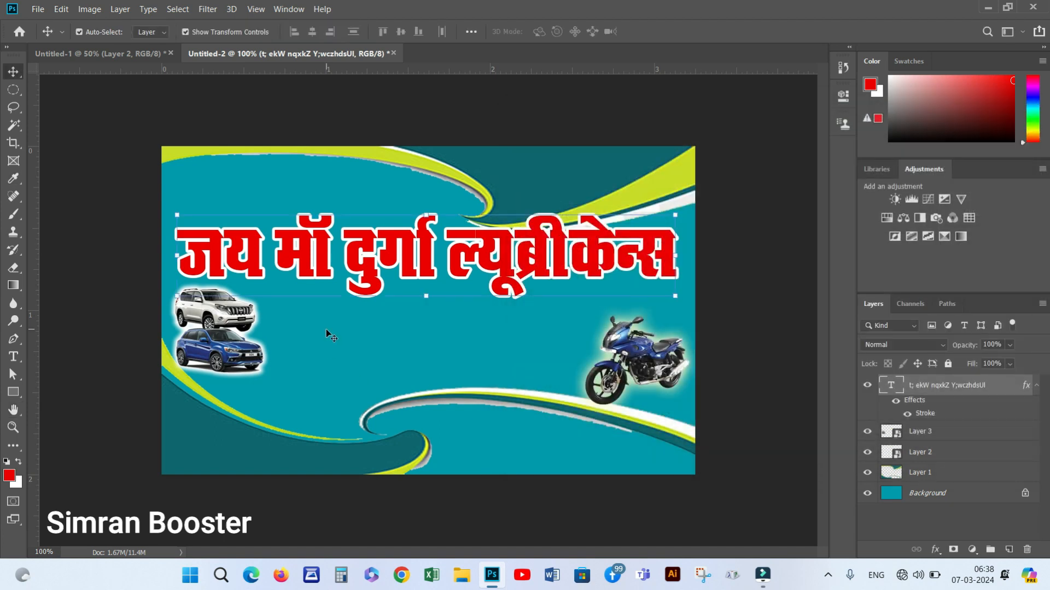
Duplicate the headline just below itself and begin retyping the copy
drag(408, 253, 409, 341)
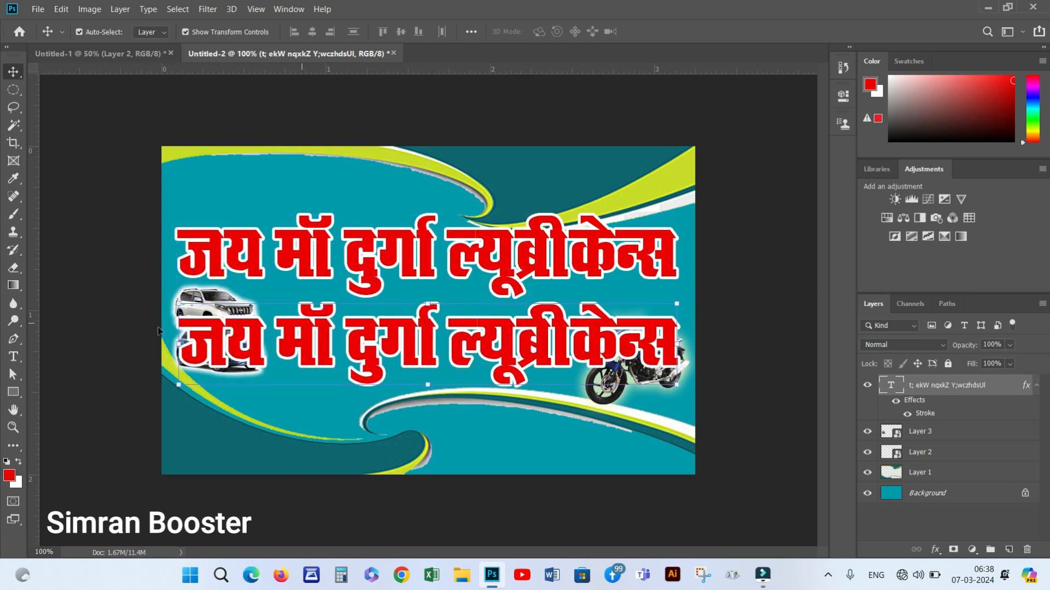
click(13, 356)
drag(191, 334, 714, 361)
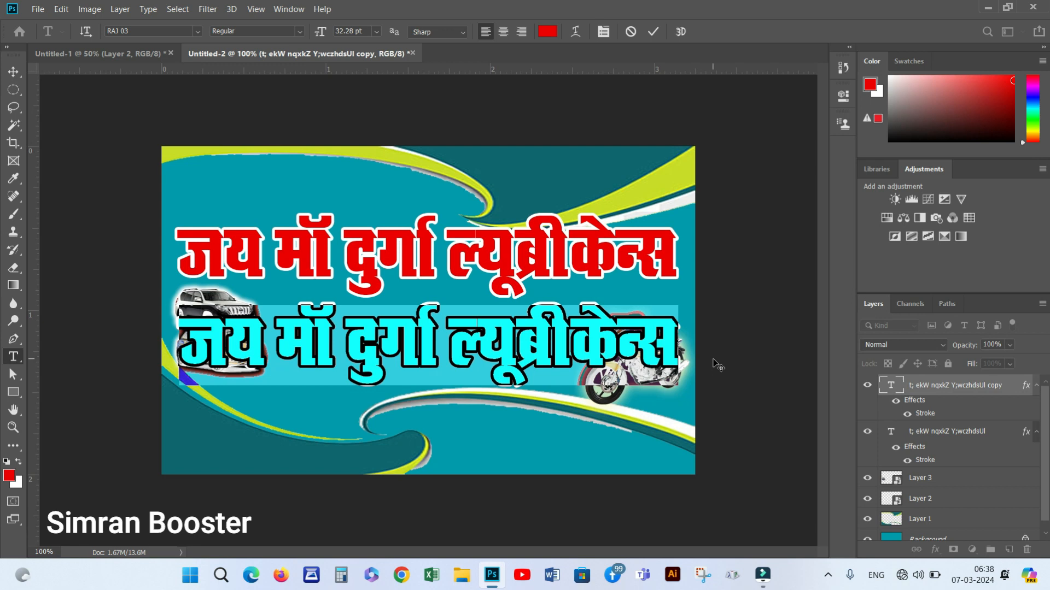
text(fM)
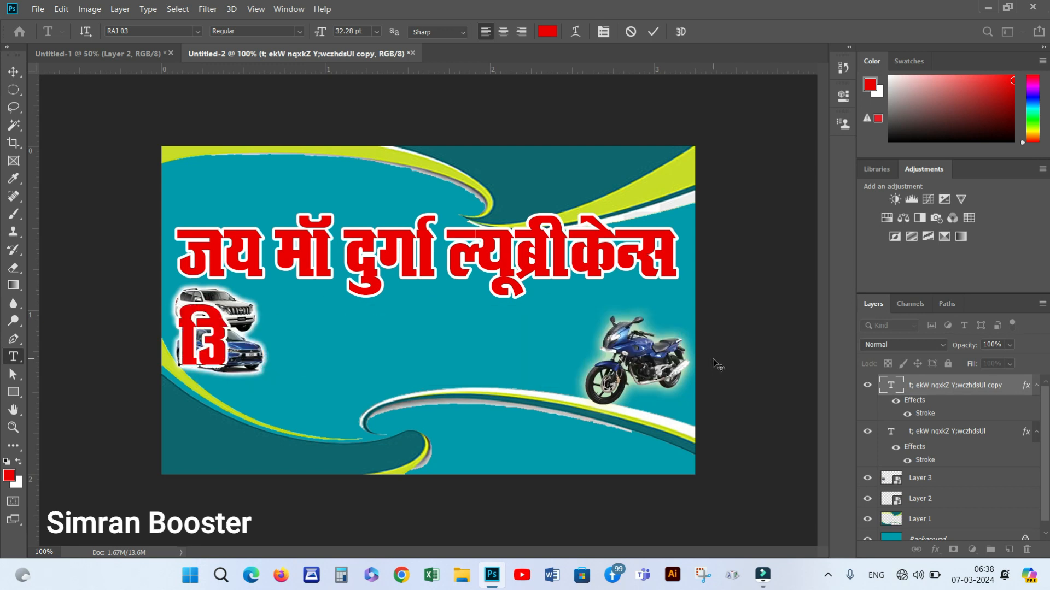
key(BackSpace)
text(ML)
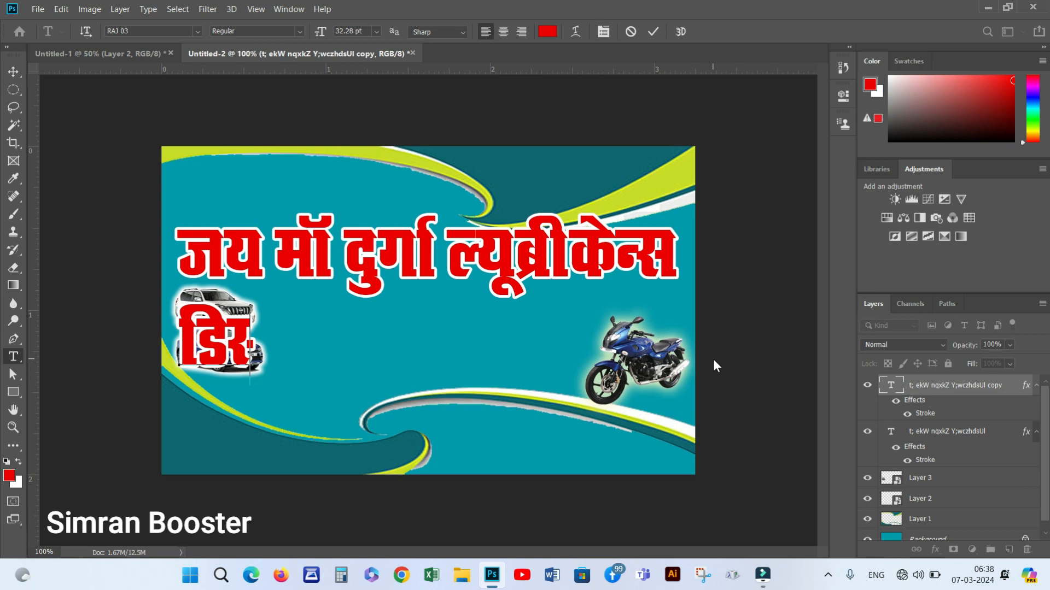
text(V)
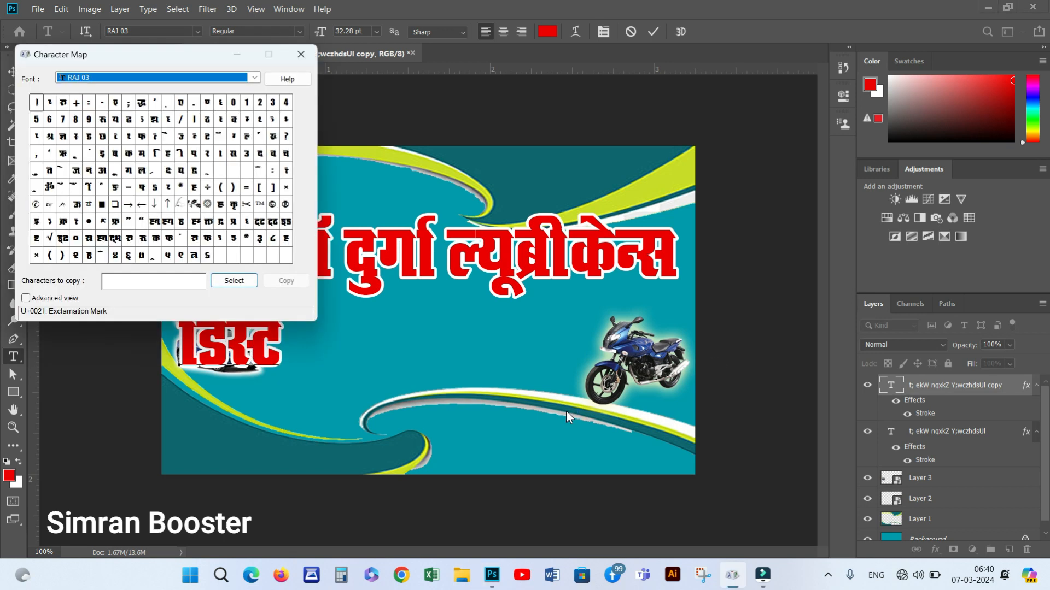
Finish the copy as 'डिस्ट्रीब्यूटर एण्ड सप्लायर', inserting a special glyph from the character table
click(30, 202)
drag(186, 58, 417, 90)
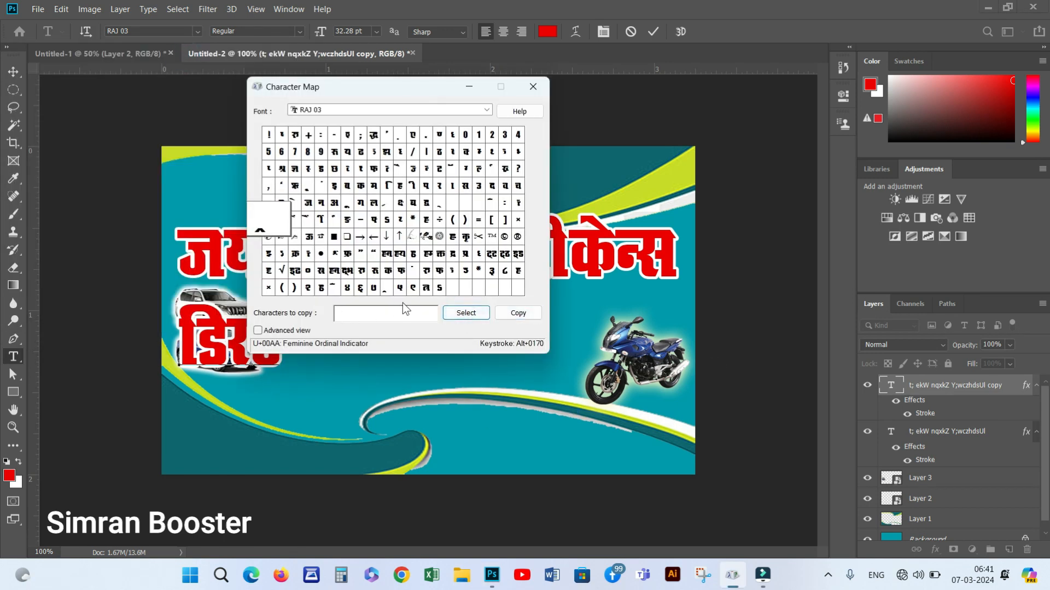
click(468, 87)
text(ªhC)
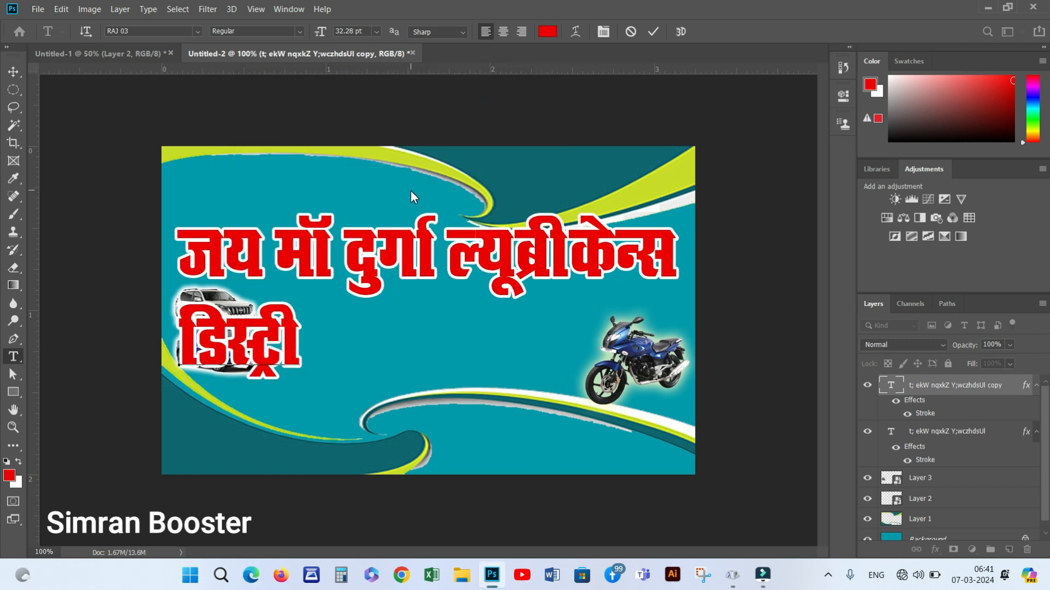
text(;wVj ,.Mlk)
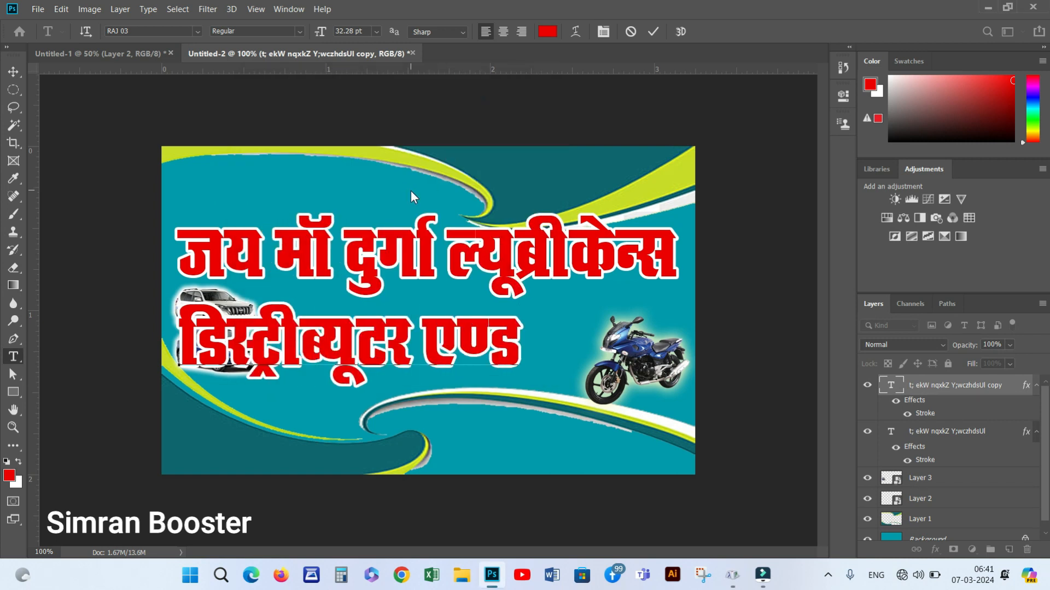
text(yk)j)
text(;j)
click(517, 342)
Scale the second line to about 62% and place it between the cars and bike
click(13, 72)
drag(720, 345, 565, 324)
drag(625, 353, 538, 340)
drag(464, 319, 511, 320)
drag(584, 340, 600, 344)
drag(299, 343, 271, 362)
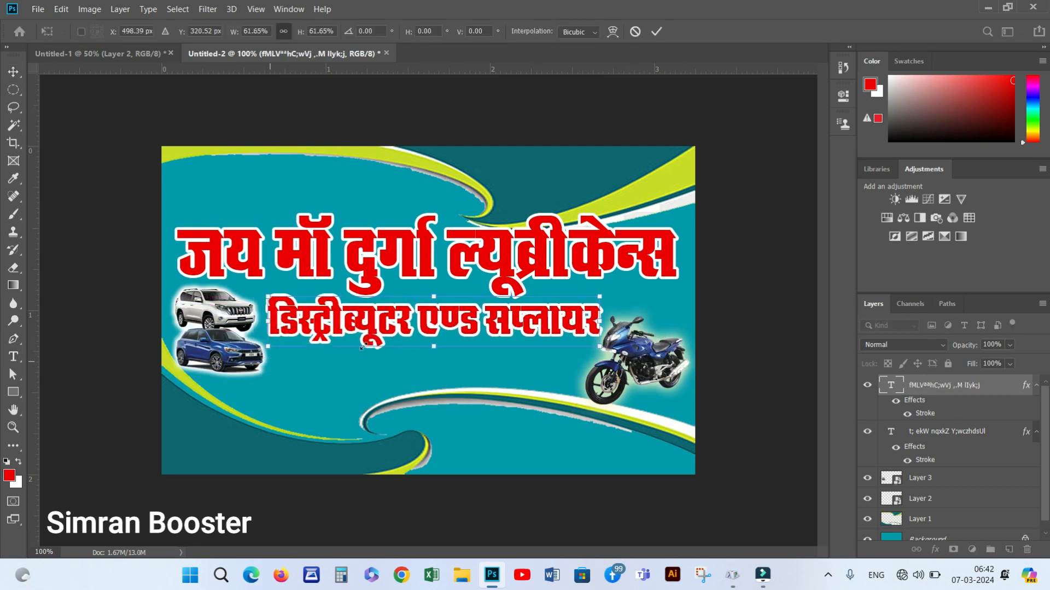
key(Return)
Give the second line a blue colour overlay, then duplicate the red headline downward at about 60%
double_click(924, 416)
click(566, 307)
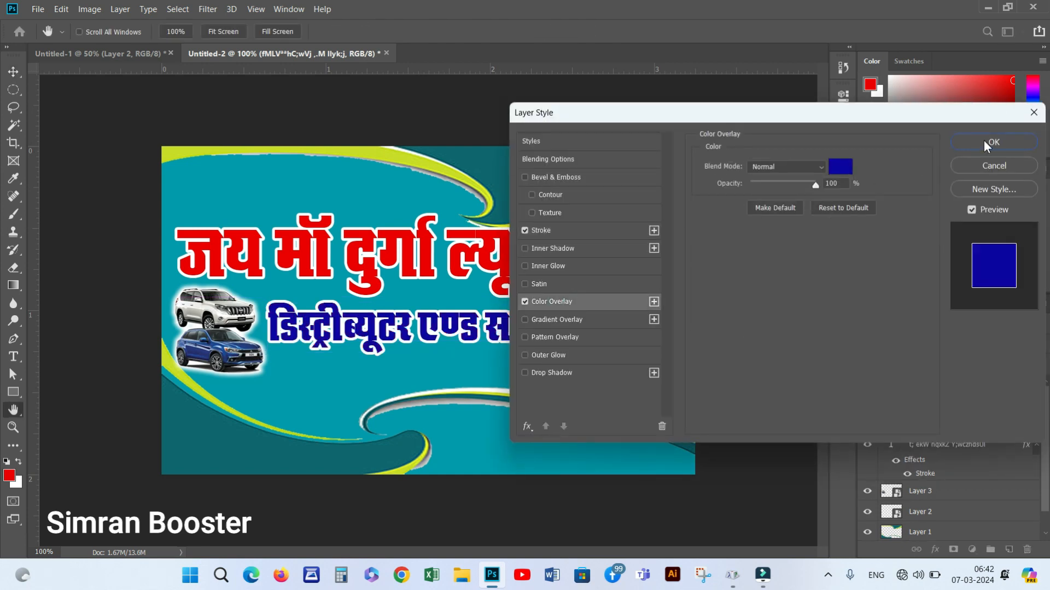
click(990, 142)
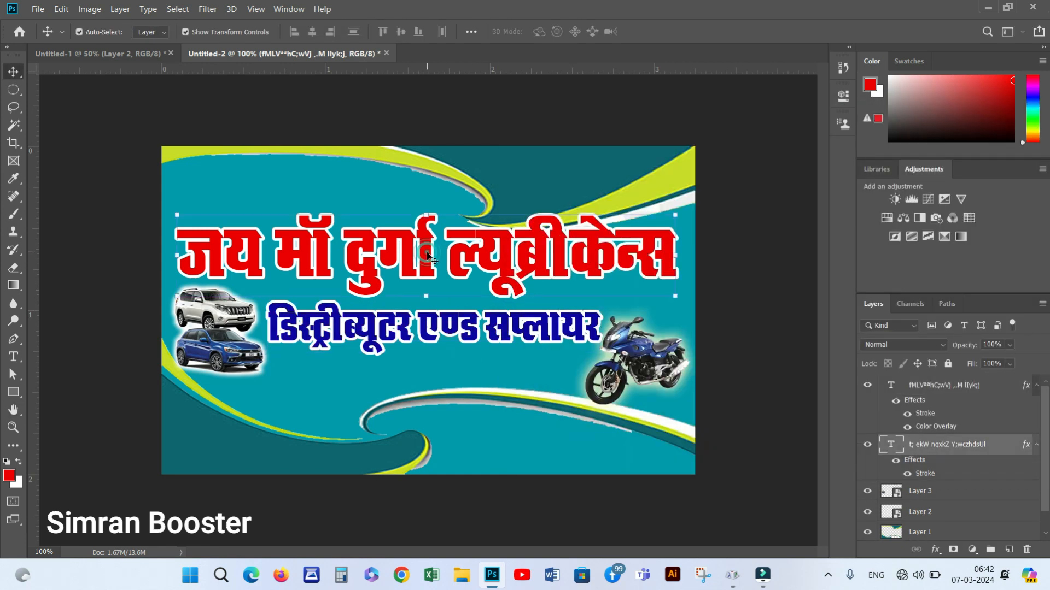
drag(427, 253, 417, 405)
drag(667, 368, 467, 400)
Move the headline copy to the bottom and retype it as 'इन्जन आयल इत्यादि उचित रेट पर मिलता है'
key(Return)
drag(408, 437, 442, 417)
double_click(442, 418)
text(bUtu)
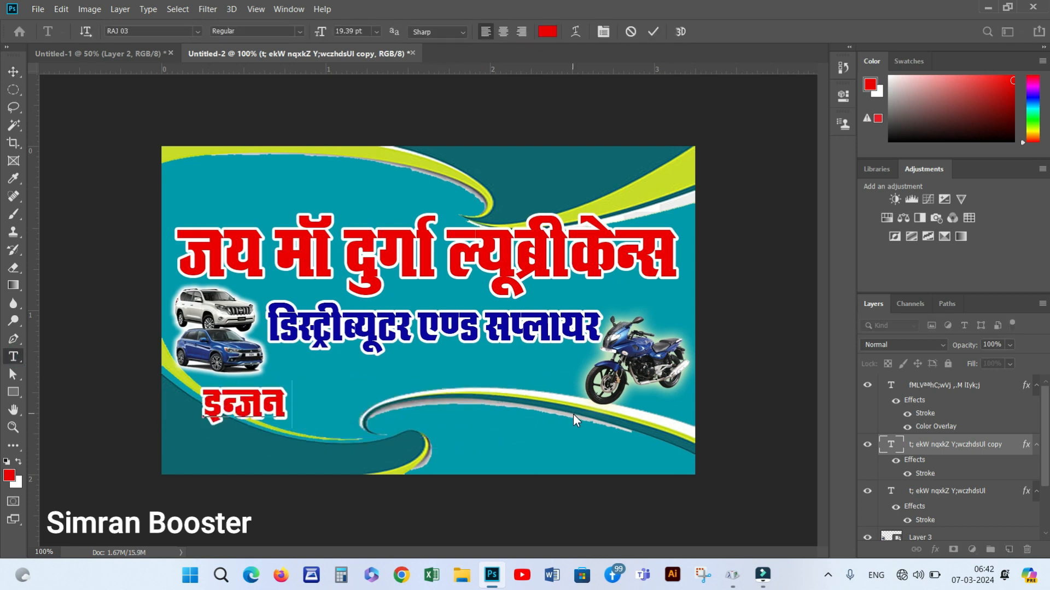
text( vk;y bR;kfn mfp)
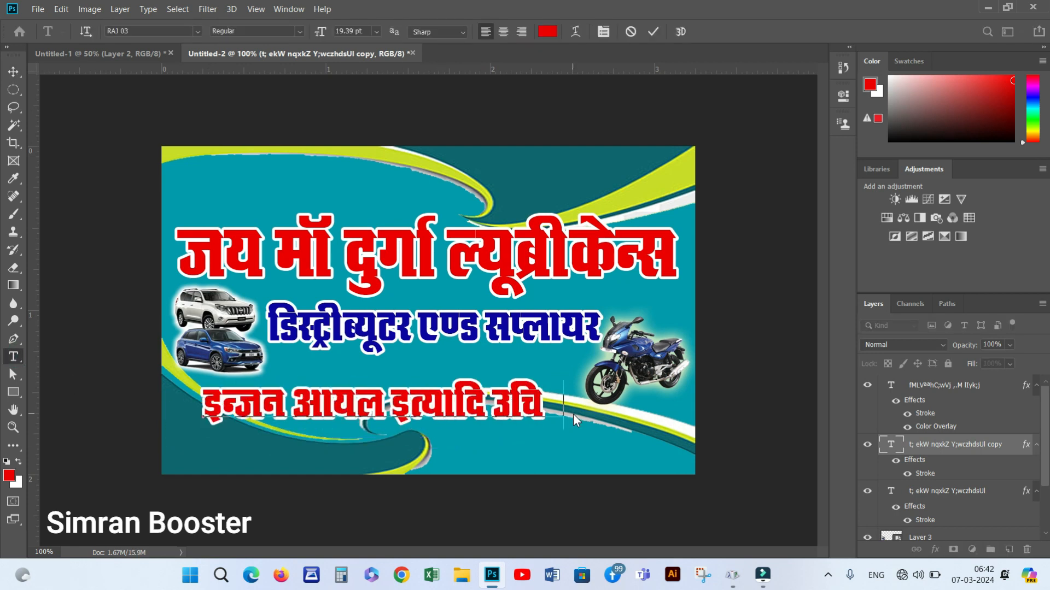
text(r jsV ij feyrk gS)
key(ctrl+Return)
Scale the third line to about 78% along the lower wave and nudge the motorbike up
key(ctrl+t)
drag(203, 381, 286, 393)
drag(396, 418, 299, 400)
drag(681, 377, 638, 381)
drag(545, 401, 552, 422)
key(Return)
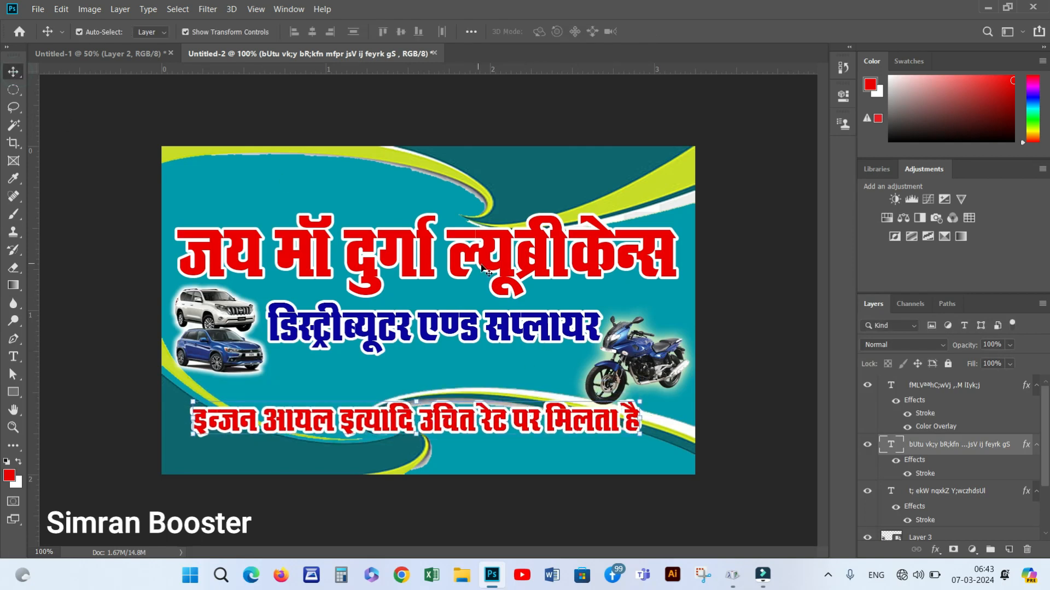
drag(638, 361, 640, 355)
drag(429, 421, 429, 413)
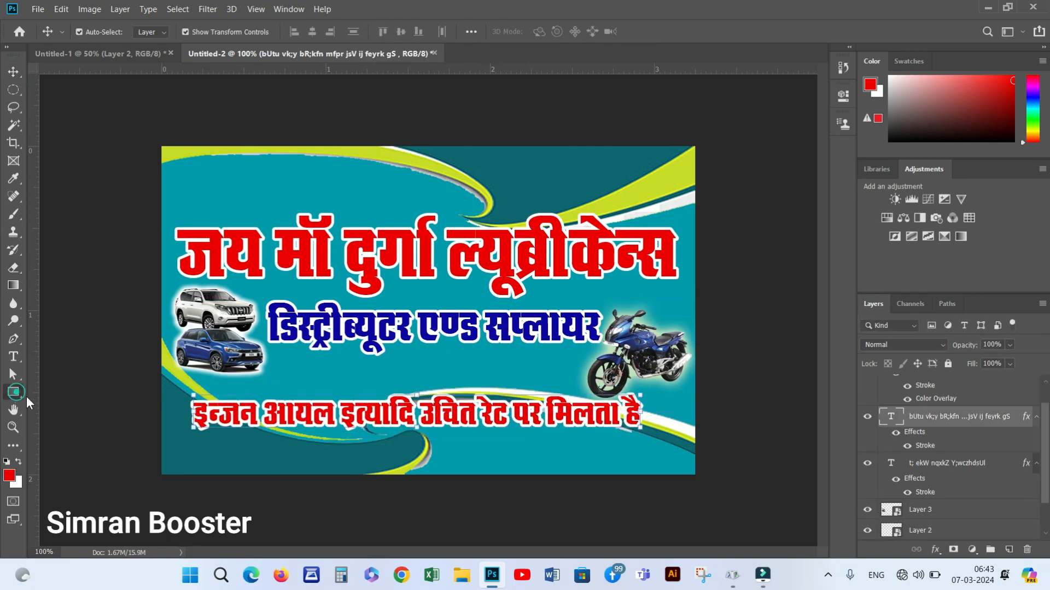
Draw an 800 × 66 px yellow rounded box with a thin red outline along the card's bottom
right_click(14, 394)
click(57, 404)
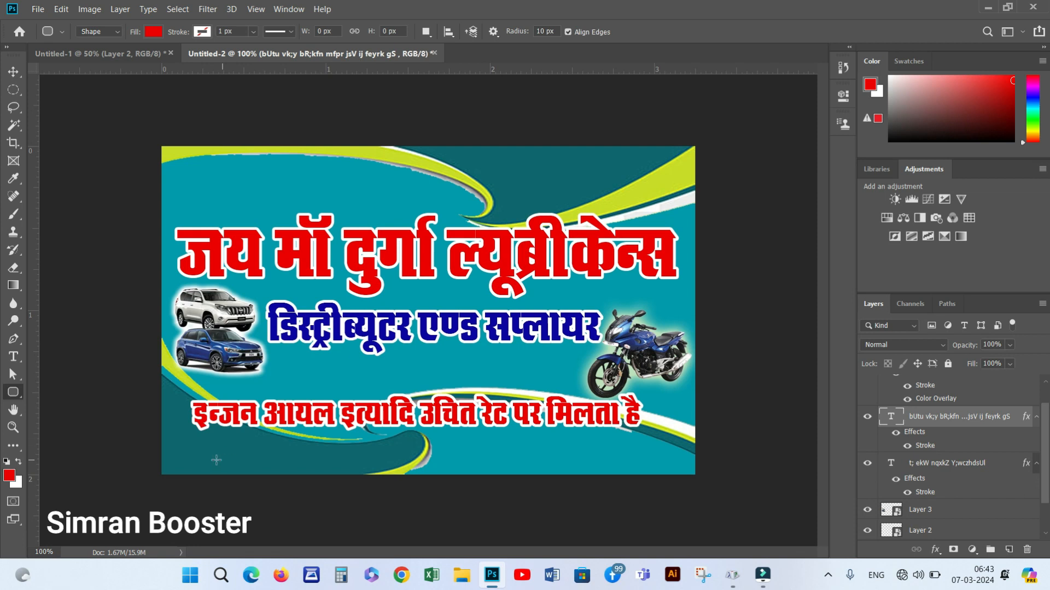
click(154, 32)
click(102, 119)
click(201, 34)
click(137, 118)
click(382, 86)
drag(210, 437, 647, 473)
drag(742, 194, 727, 194)
click(804, 91)
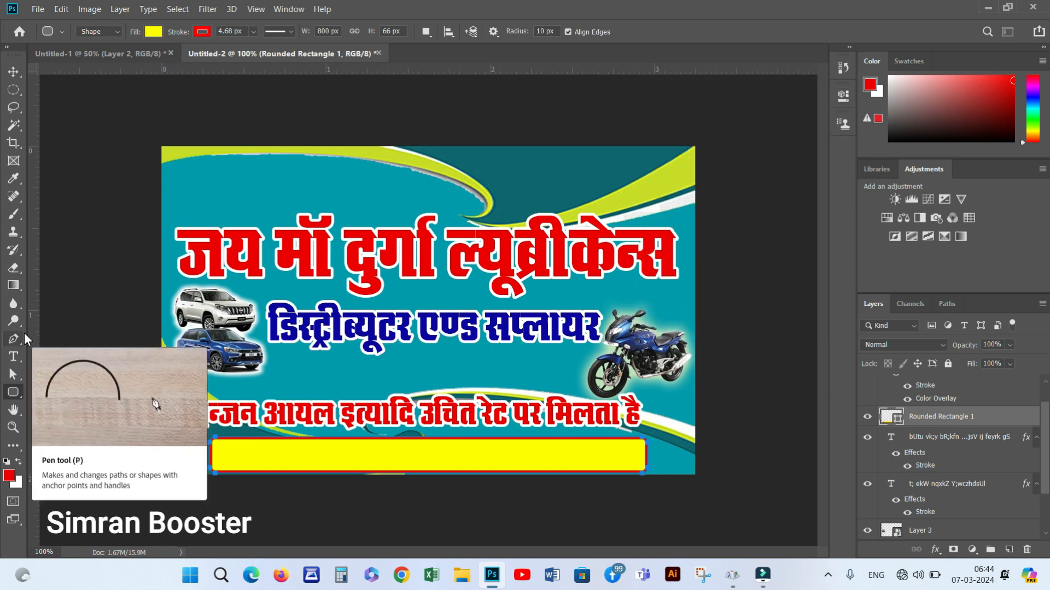
Duplicate the red bottom text line upward and select all of the copy's text
key(v)
click(350, 420)
alt+drag(351, 419, 358, 382)
click(13, 356)
drag(201, 377, 652, 377)
Replace the copied text with the address line, correcting mistyped characters
key(BackSpace)
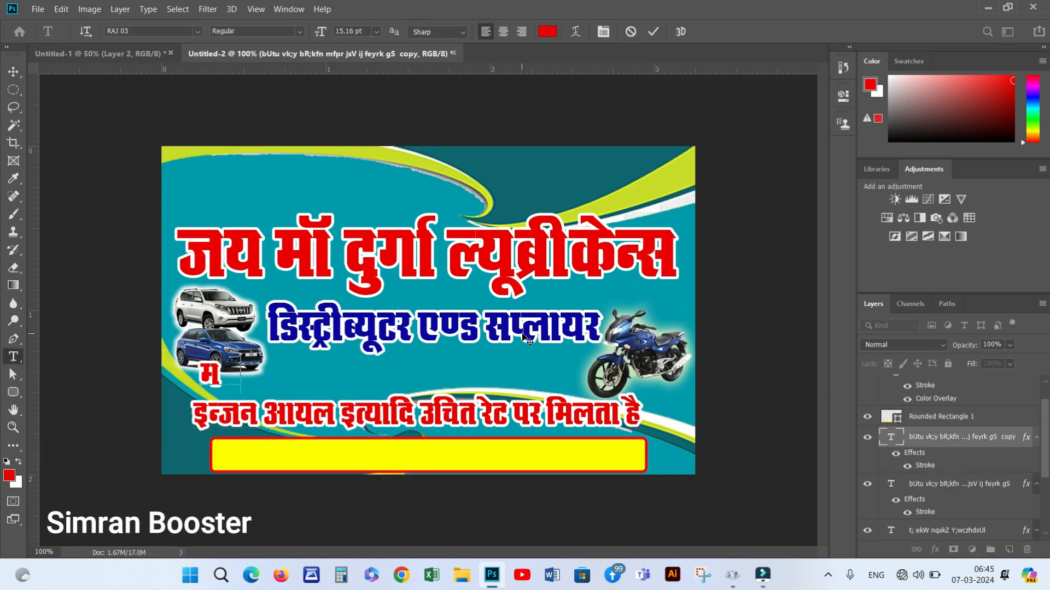
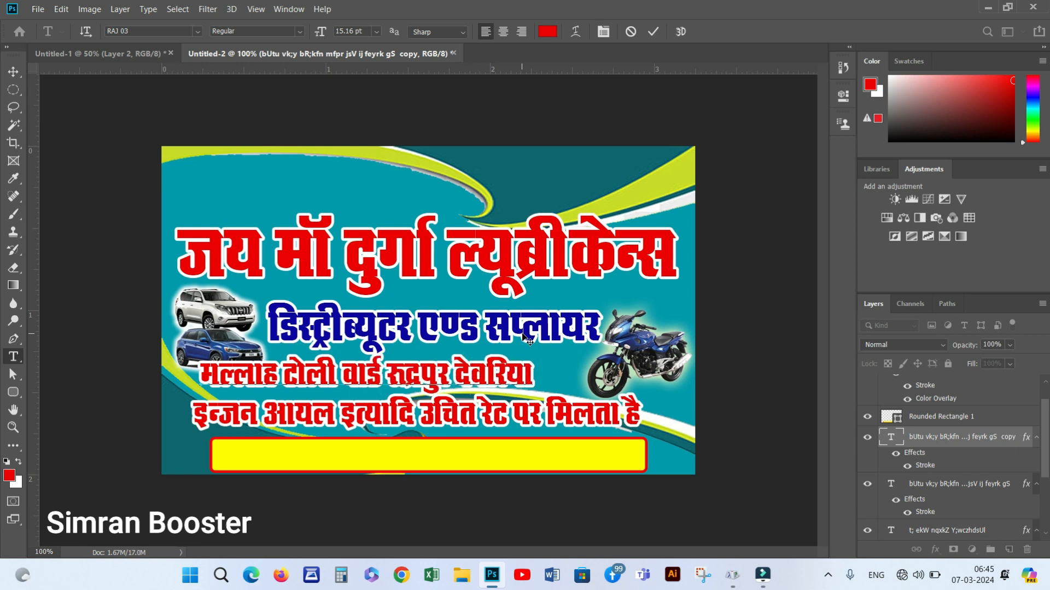
Move the address line onto the yellow box, bring it to the front, and widen it to fill the box
click(17, 77)
drag(407, 373, 405, 442)
key(ctrl+shift+bracketright)
key(ctrl+t)
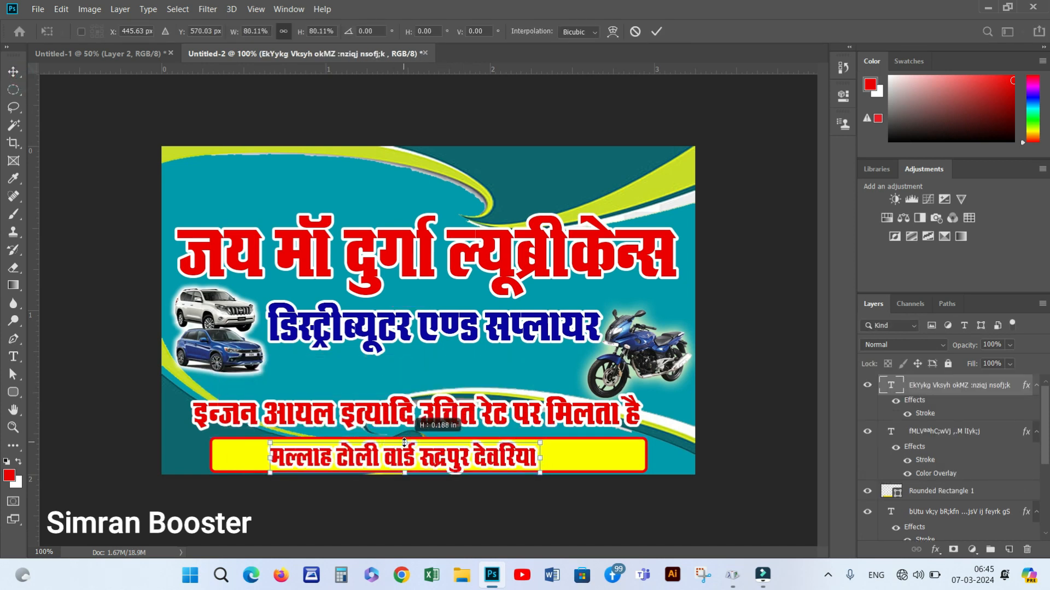
mouse_move(540, 459)
mouse_down()
mouse_move(598, 460)
mouse_move(555, 461)
mouse_up()
key(Up)
key(Up)
key(Up)
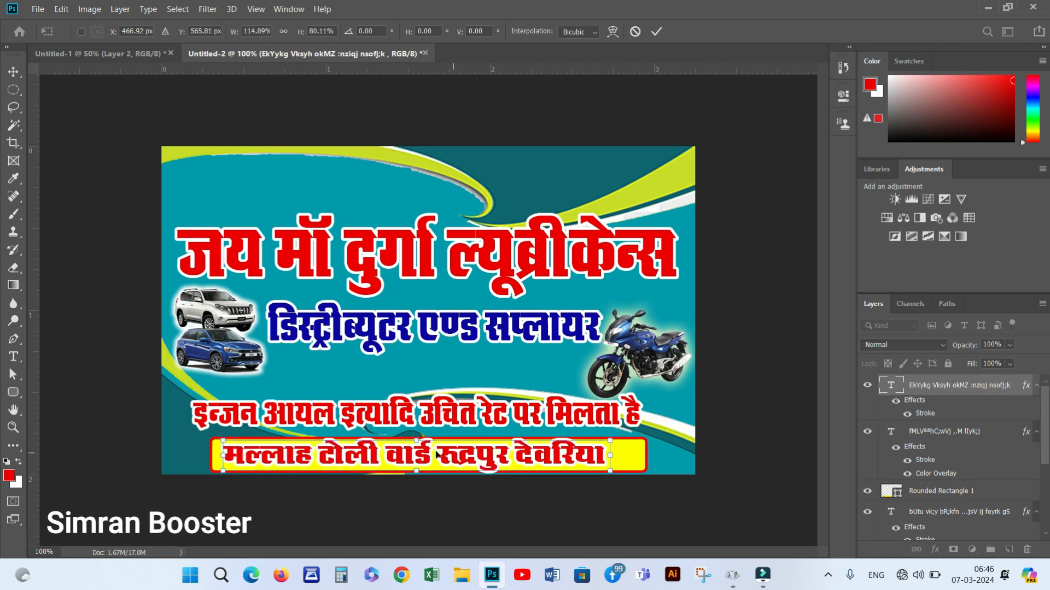
key(Return)
Set the whole address line in the RAJ 09 font
click(413, 441)
click(15, 356)
drag(225, 452, 608, 456)
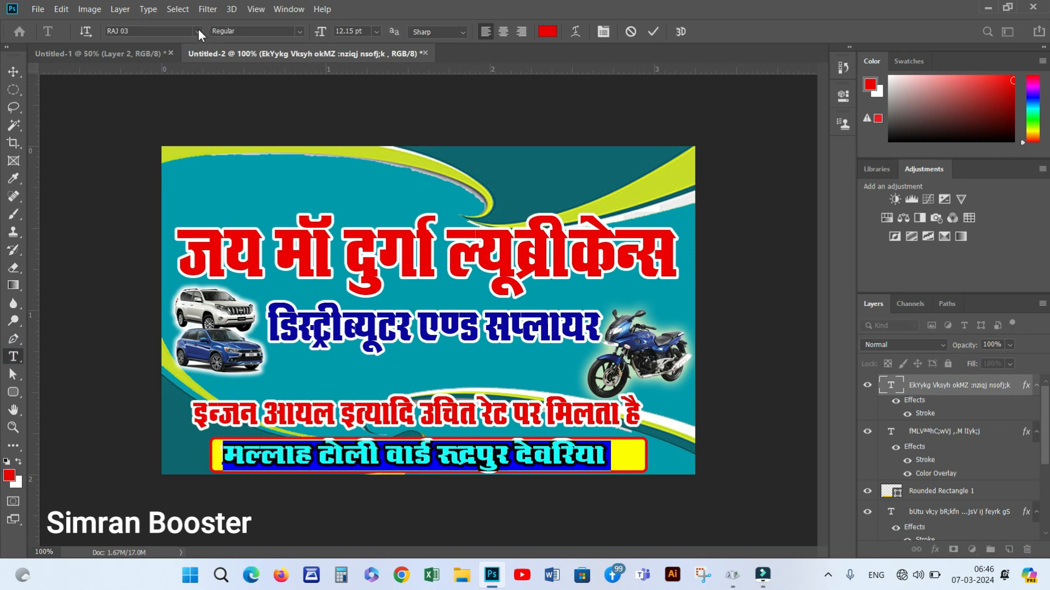
click(198, 31)
drag(369, 119, 372, 383)
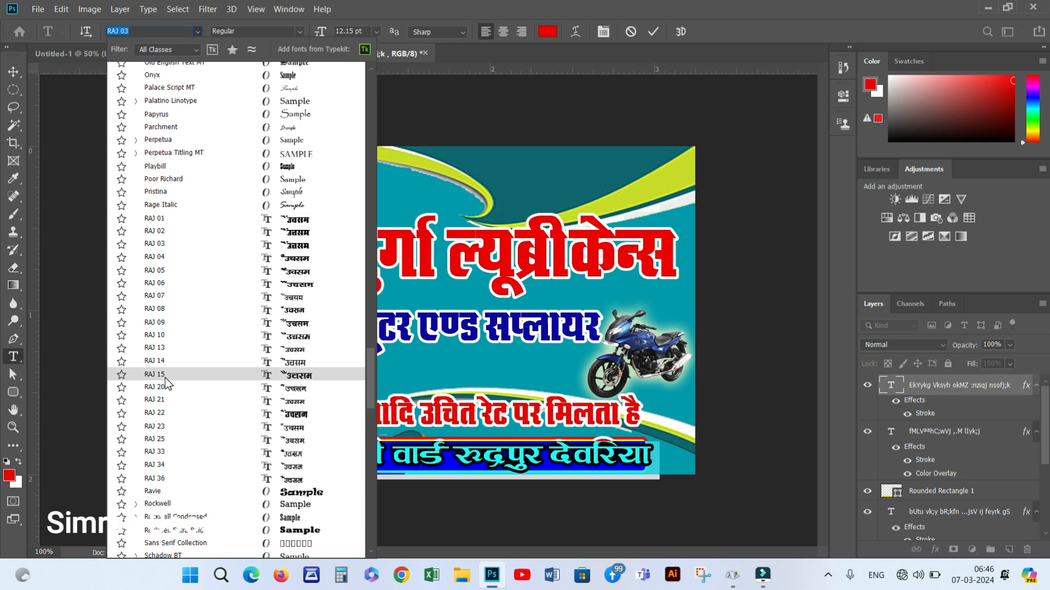
click(160, 323)
Give the address text a blue Color Overlay and shrink its height slightly
click(19, 71)
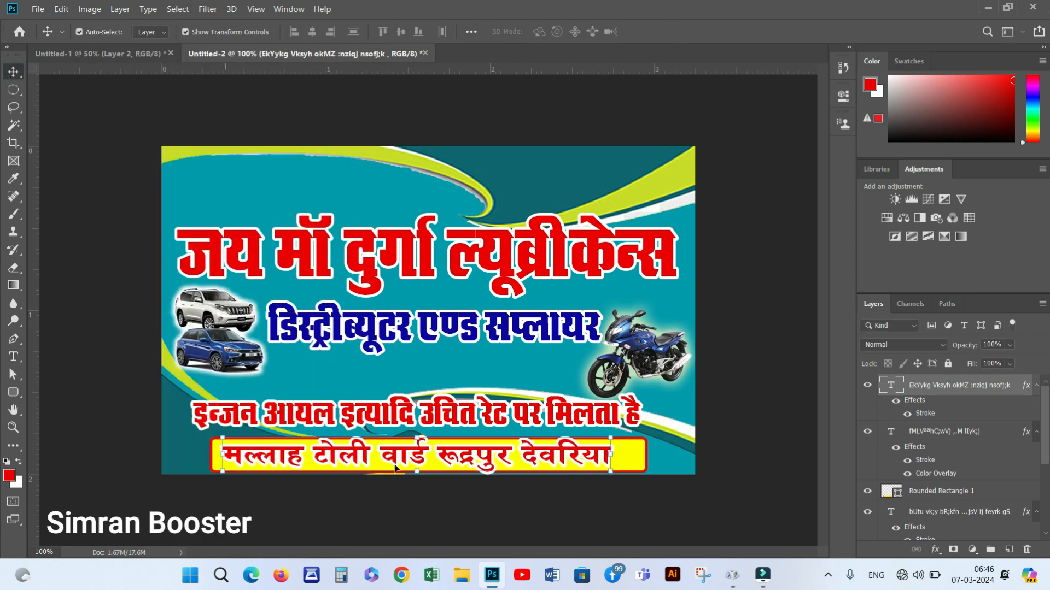
double_click(926, 414)
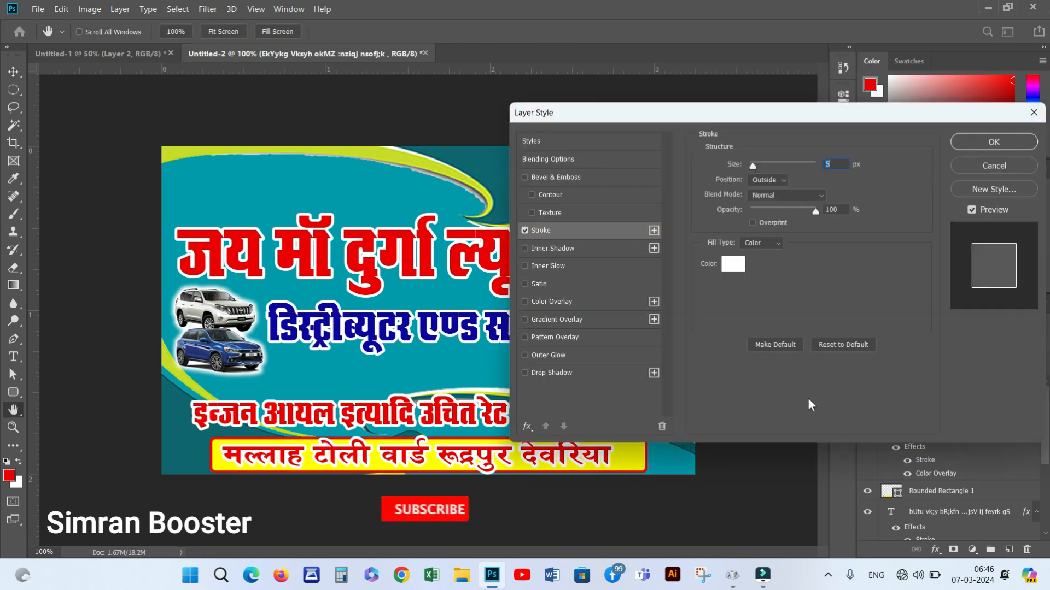
click(565, 305)
click(969, 145)
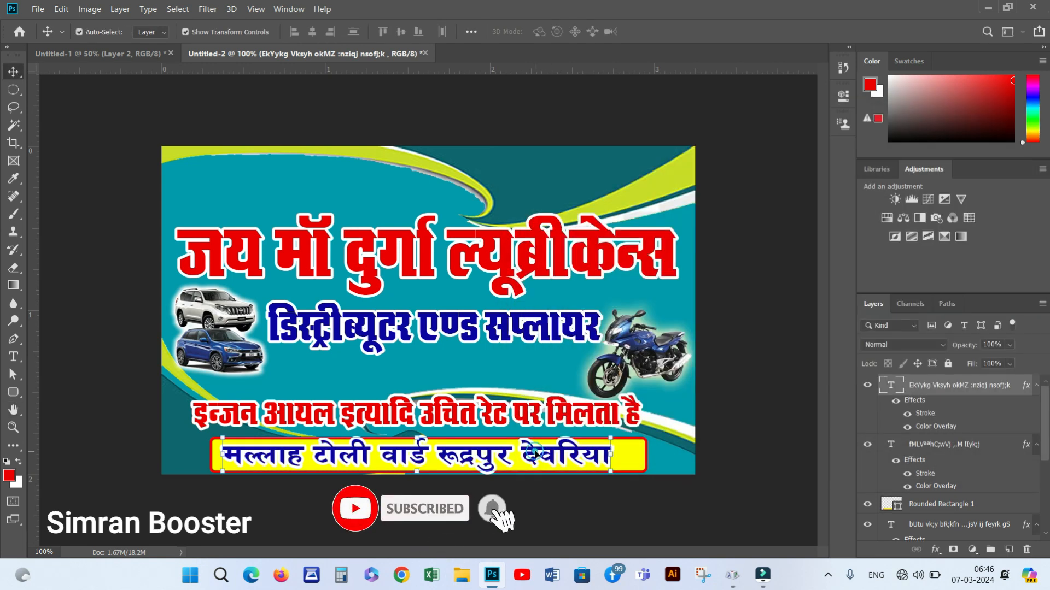
key(ctrl+t)
drag(421, 438, 425, 442)
key(Return)
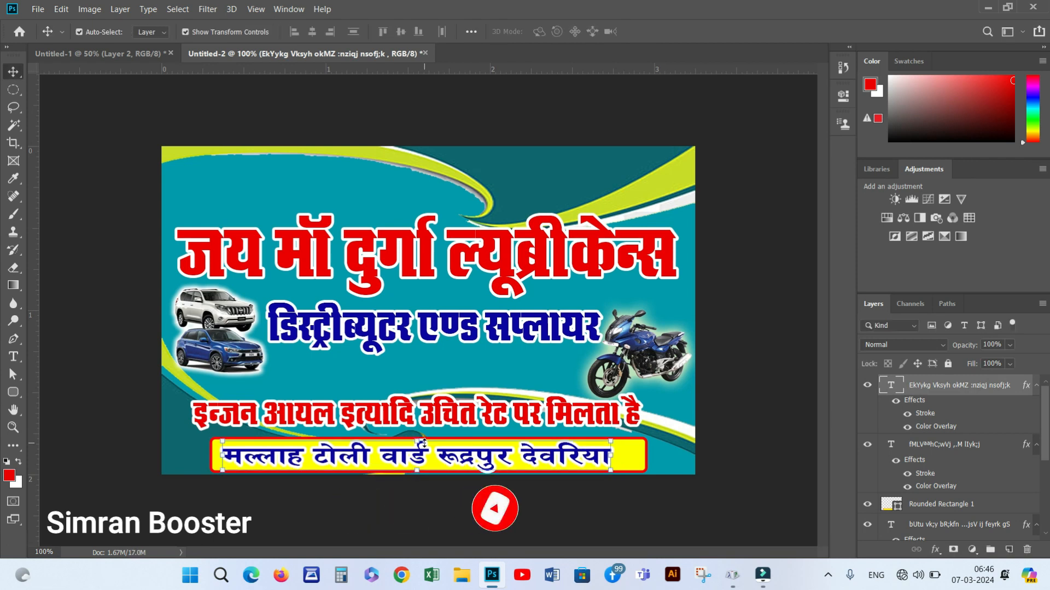
Place a narrowed copy of the address line at the card's top-left
drag(334, 459, 280, 174)
key(ctrl+t)
drag(557, 170, 401, 176)
key(Return)
Replace the top copy's text with the mobile number, adding a dash after the prefix
key(t)
drag(168, 174, 484, 178)
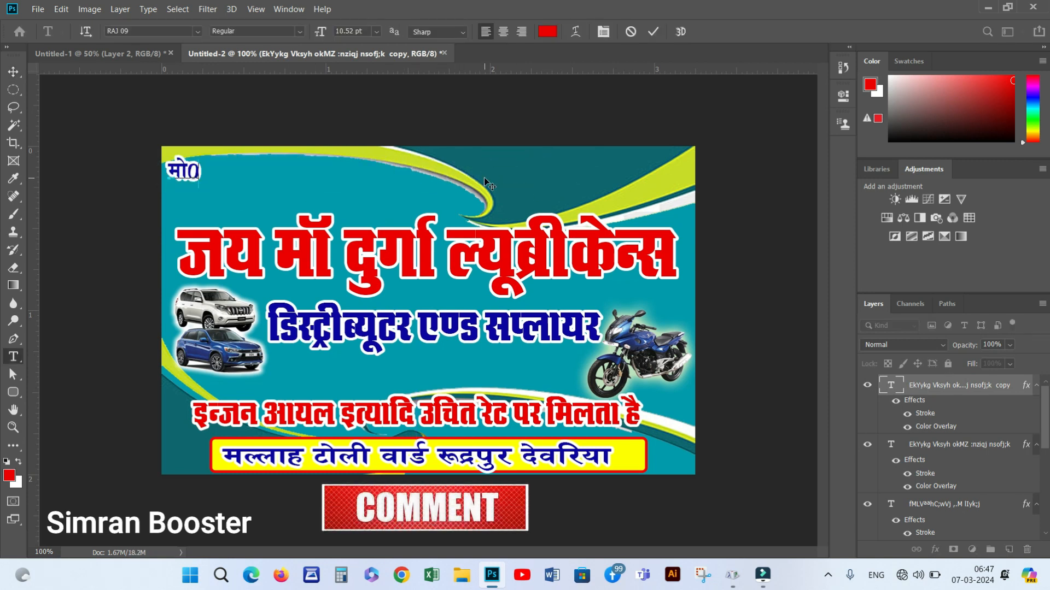
click(213, 175)
text(-)
click(14, 72)
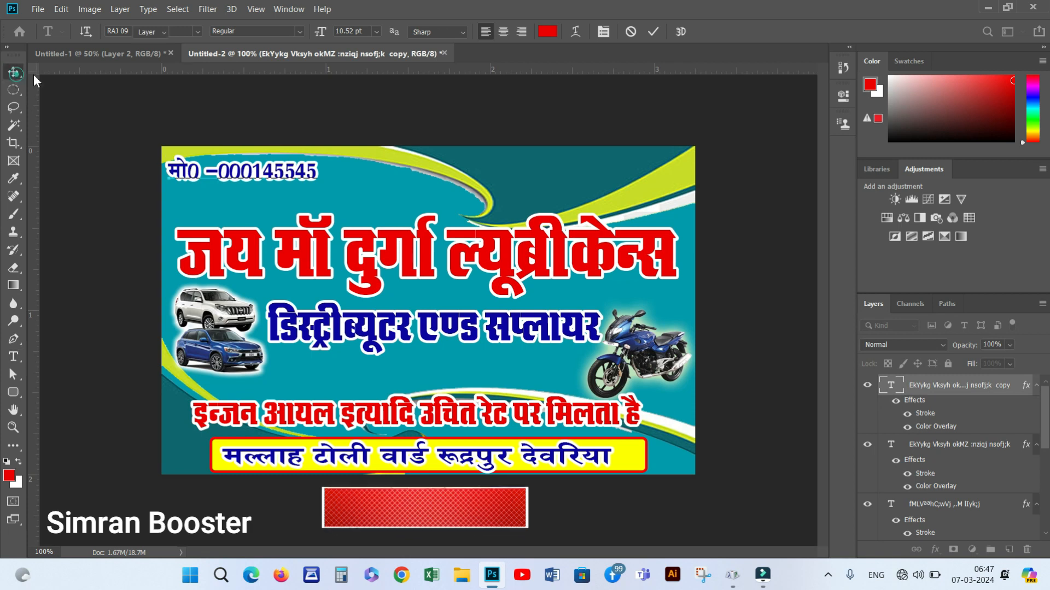
Add a Stroke style to the number line and move it to the top-right corner
double_click(925, 414)
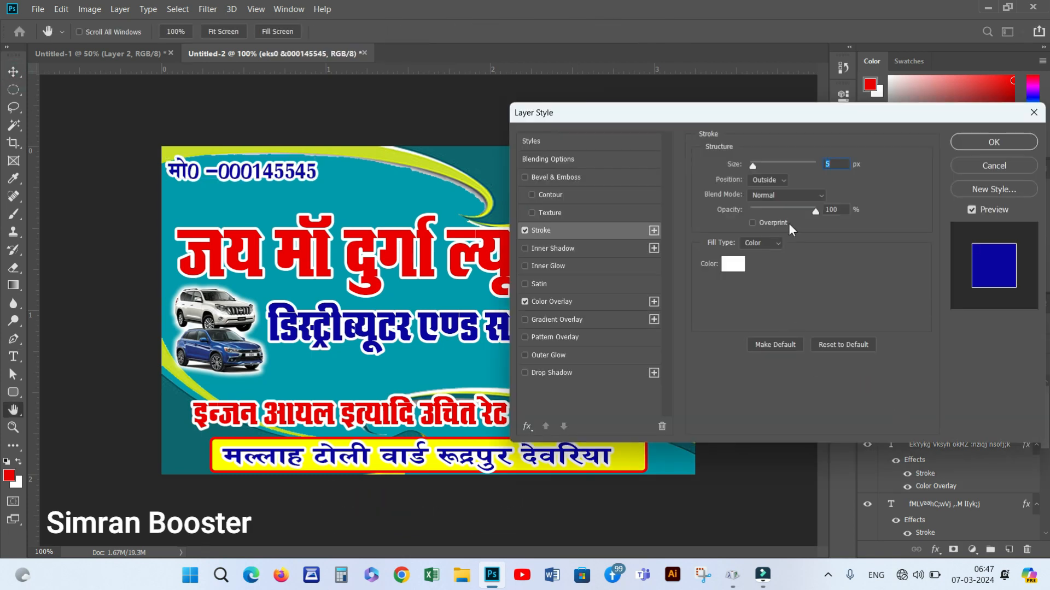
click(993, 142)
mouse_move(384, 170)
mouse_down()
mouse_move(635, 166)
mouse_move(392, 178)
mouse_move(214, 164)
mouse_move(386, 189)
mouse_up()
Add a top-left line giving the proprietor's name and position it
text(tizks0)
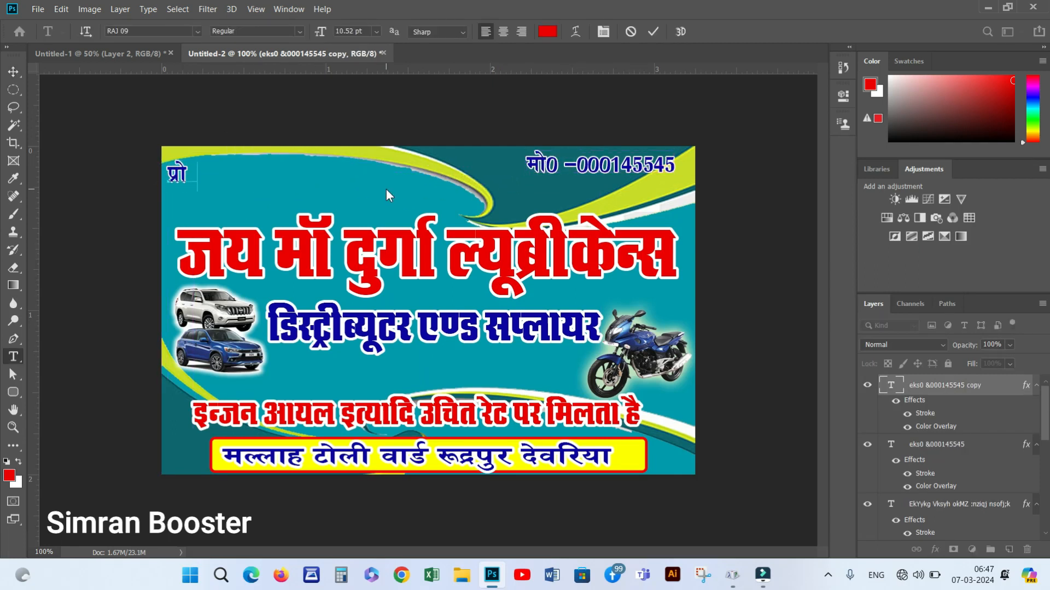
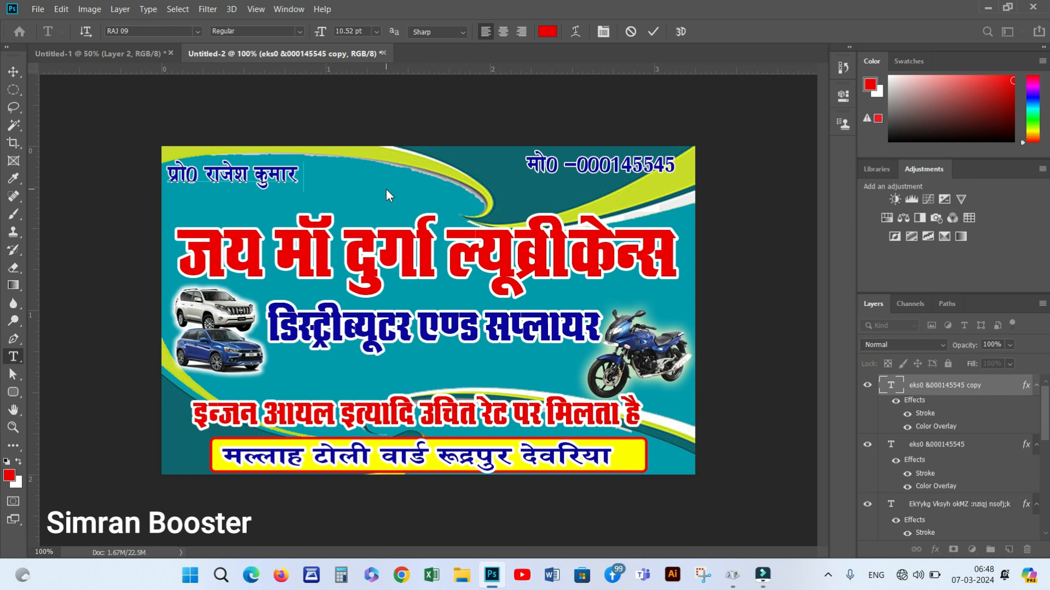
click(18, 68)
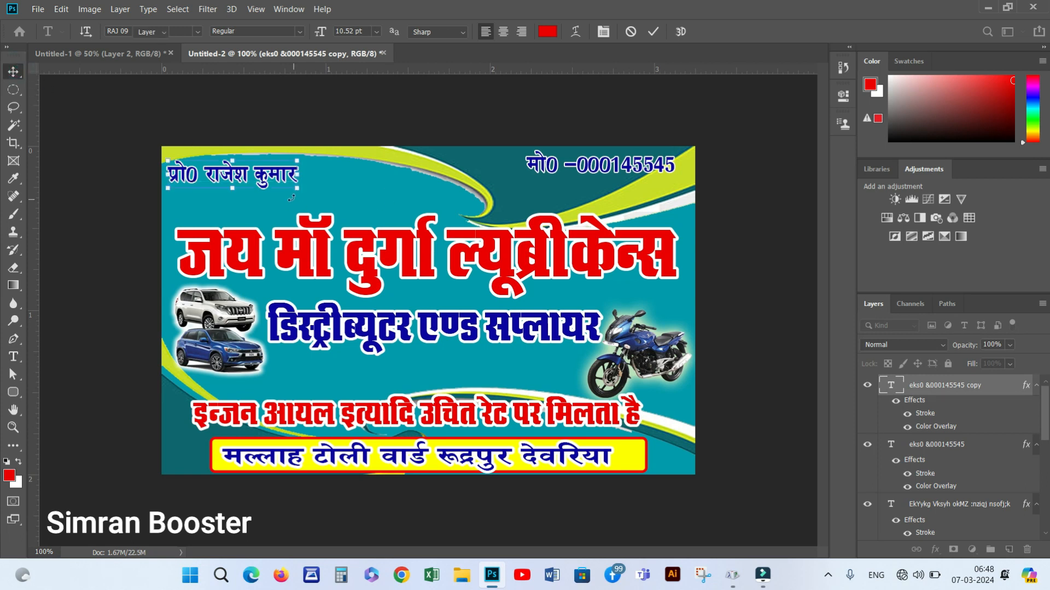
drag(270, 176, 279, 172)
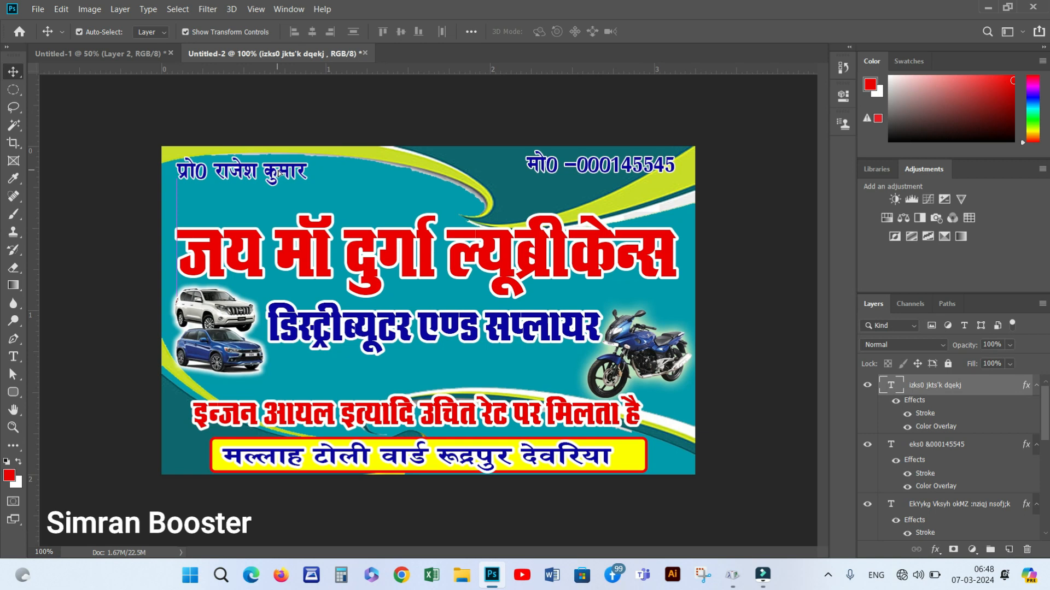
Shift the mobile number line a few pixels, then add empty Layer 4 above the proprietor name layer
drag(584, 171, 588, 171)
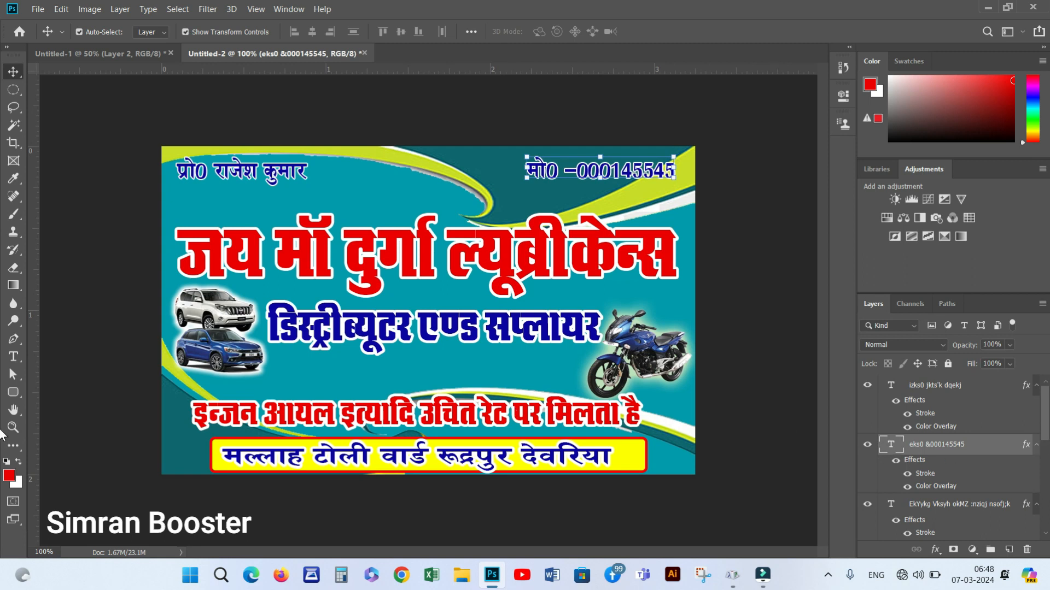
click(957, 387)
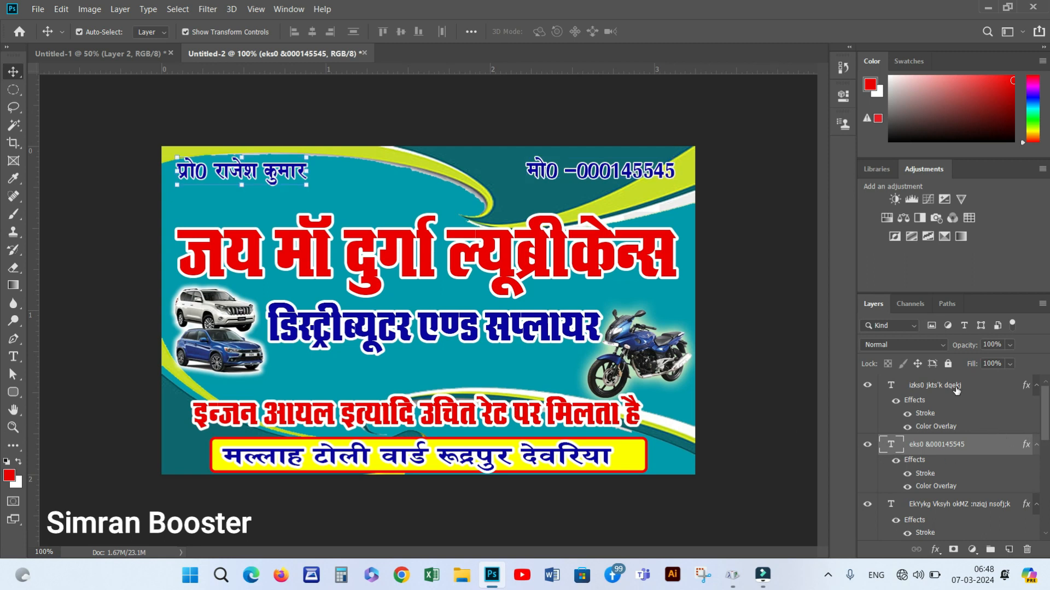
click(1009, 550)
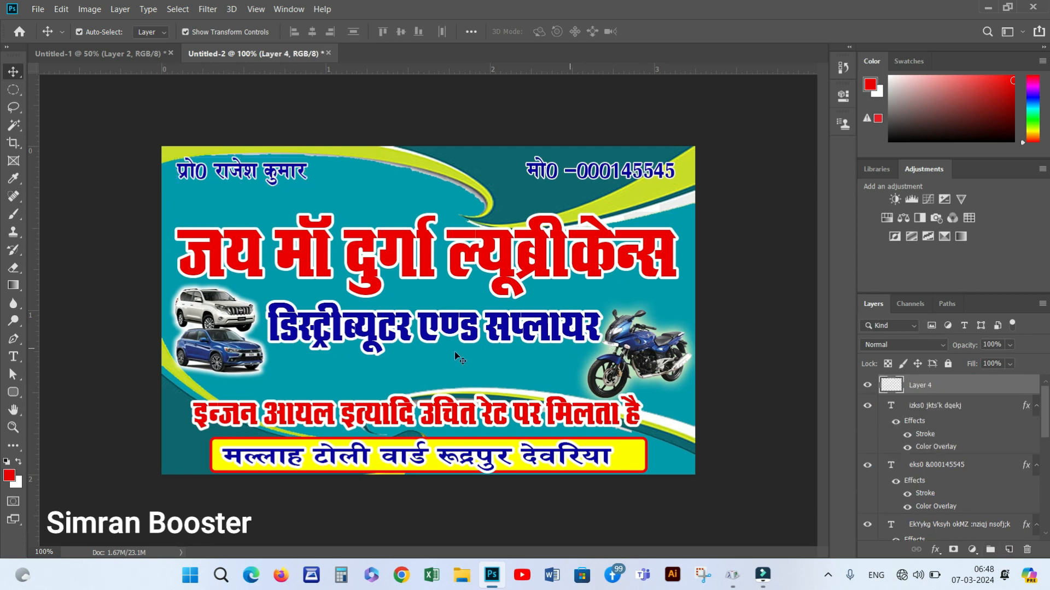
Select the whole canvas, apply a red inside-edge stroke border on Layer 4, and deselect
click(63, 10)
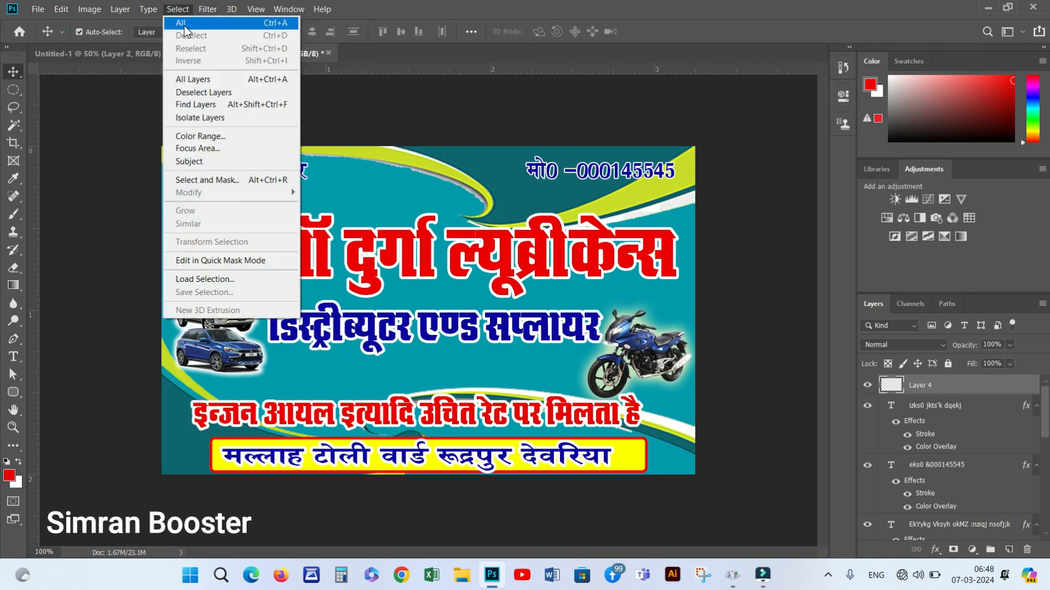
click(186, 22)
click(62, 10)
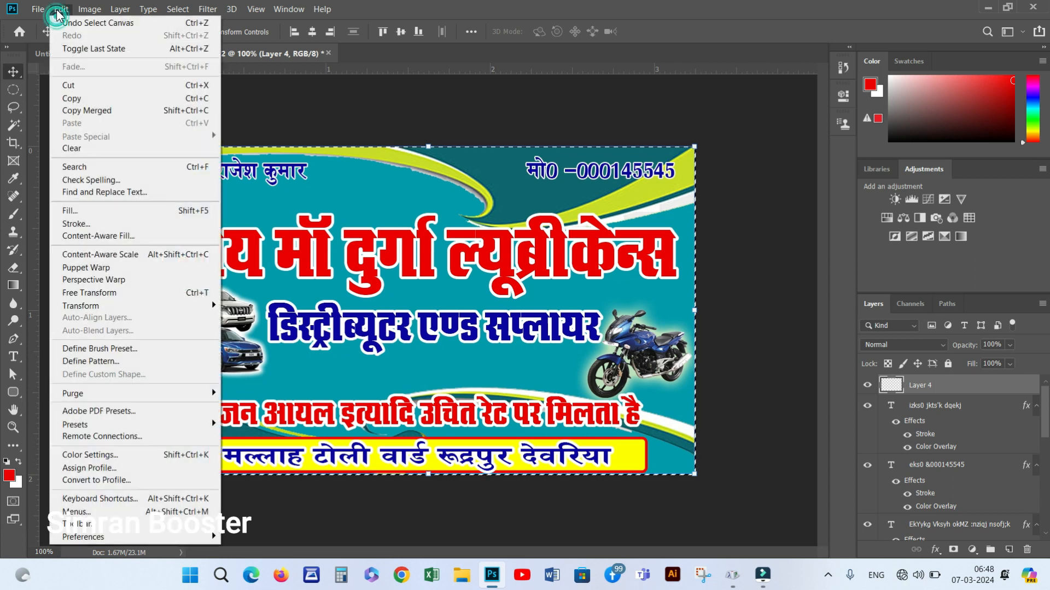
click(90, 223)
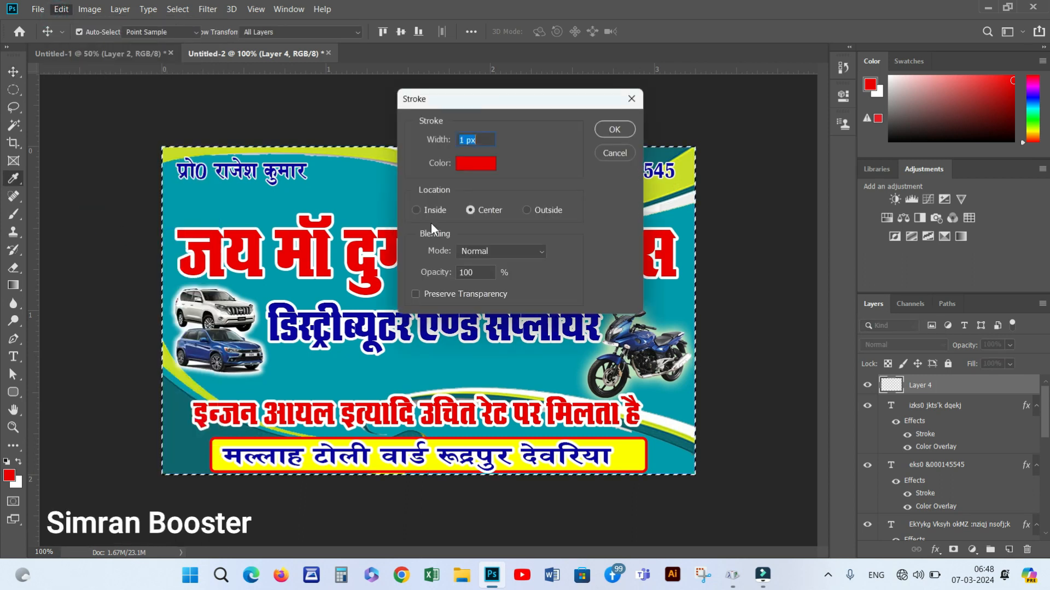
text(30)
click(417, 210)
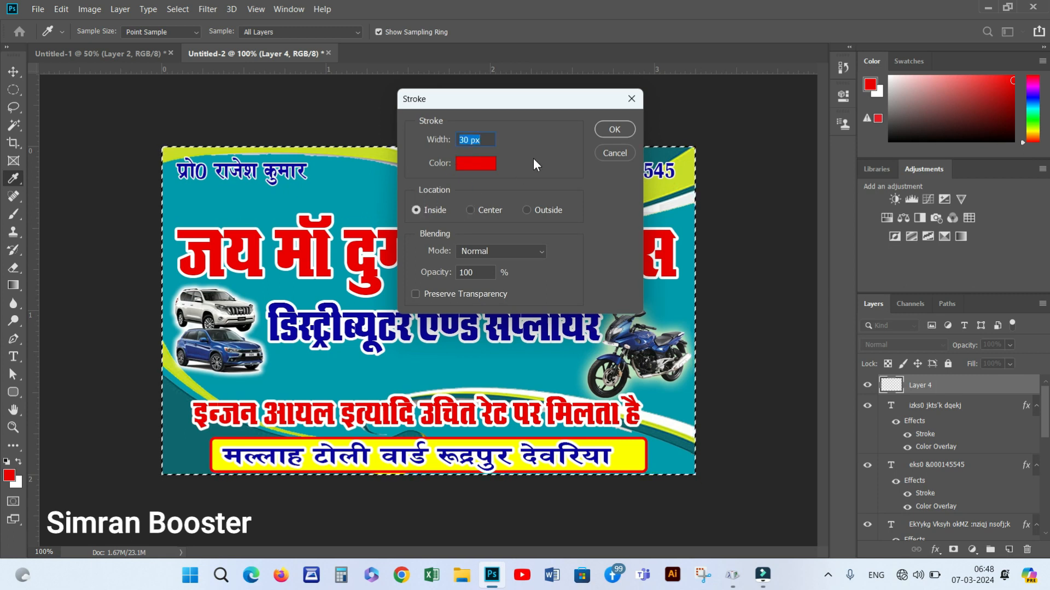
text(10)
key(Return)
key(v)
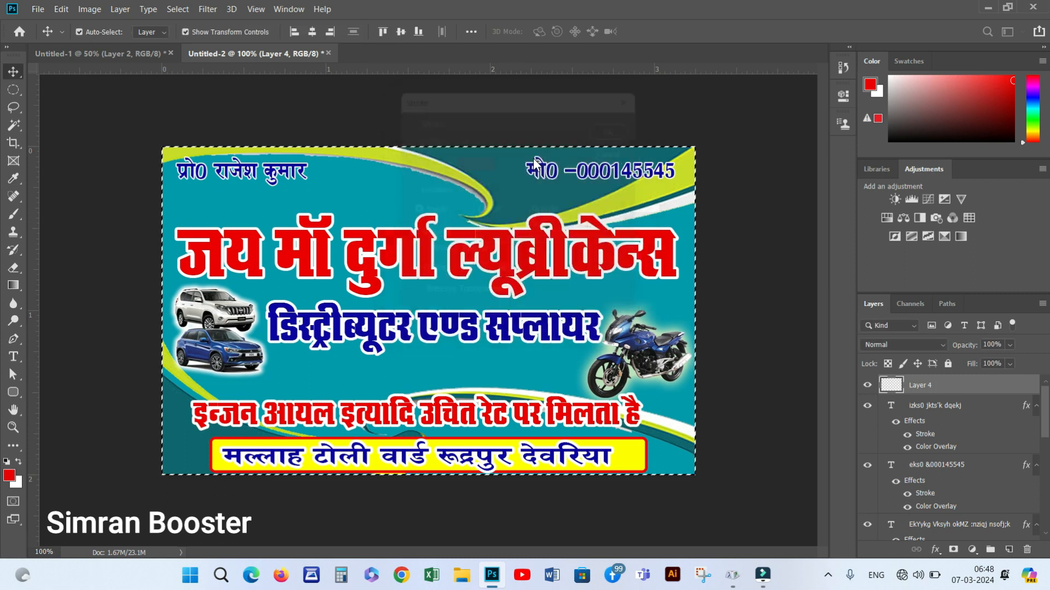
key(ctrl+d)
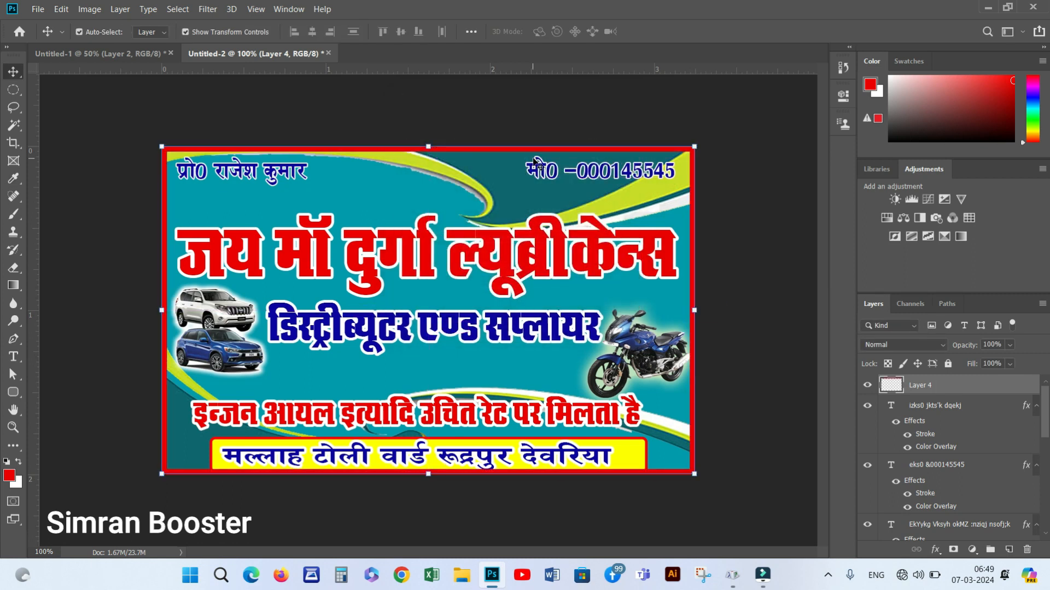